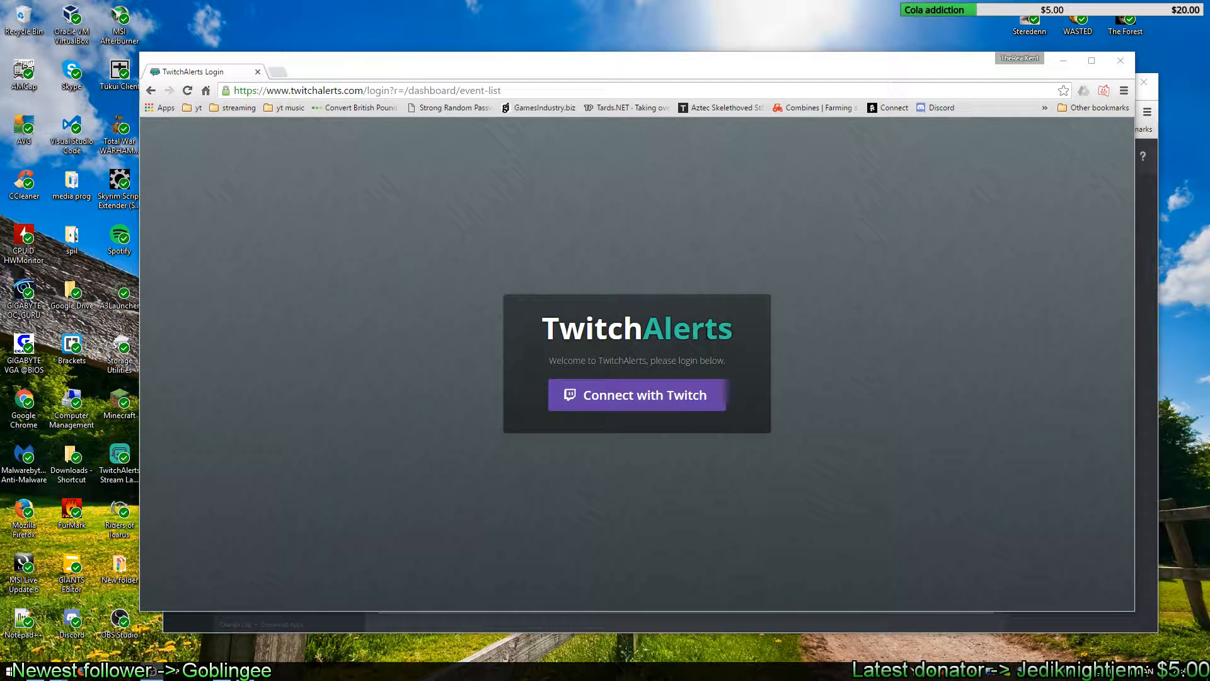
Step: Log in to TwitchAlerts with the Twitch account and review the Event List widget's preview and settings
left_click(623, 404)
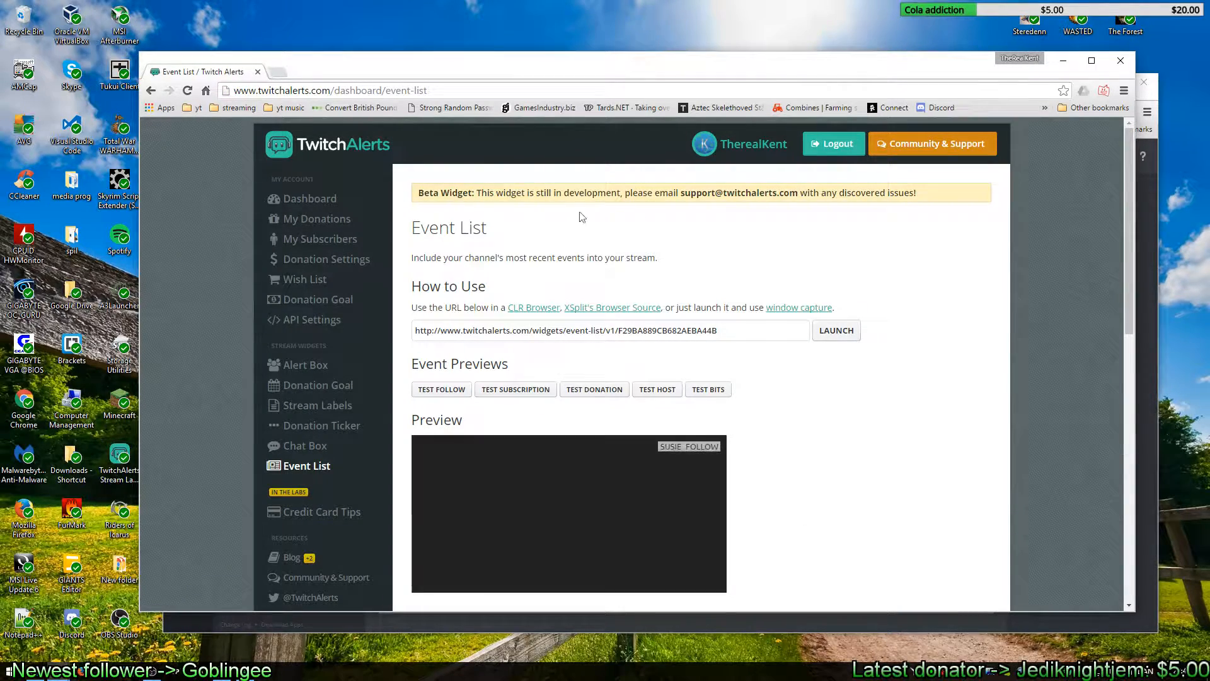
scroll(623, 348, "down", 5)
scroll(623, 347, "up", 5)
scroll(623, 347, "down", 5)
scroll(623, 348, "up", 4)
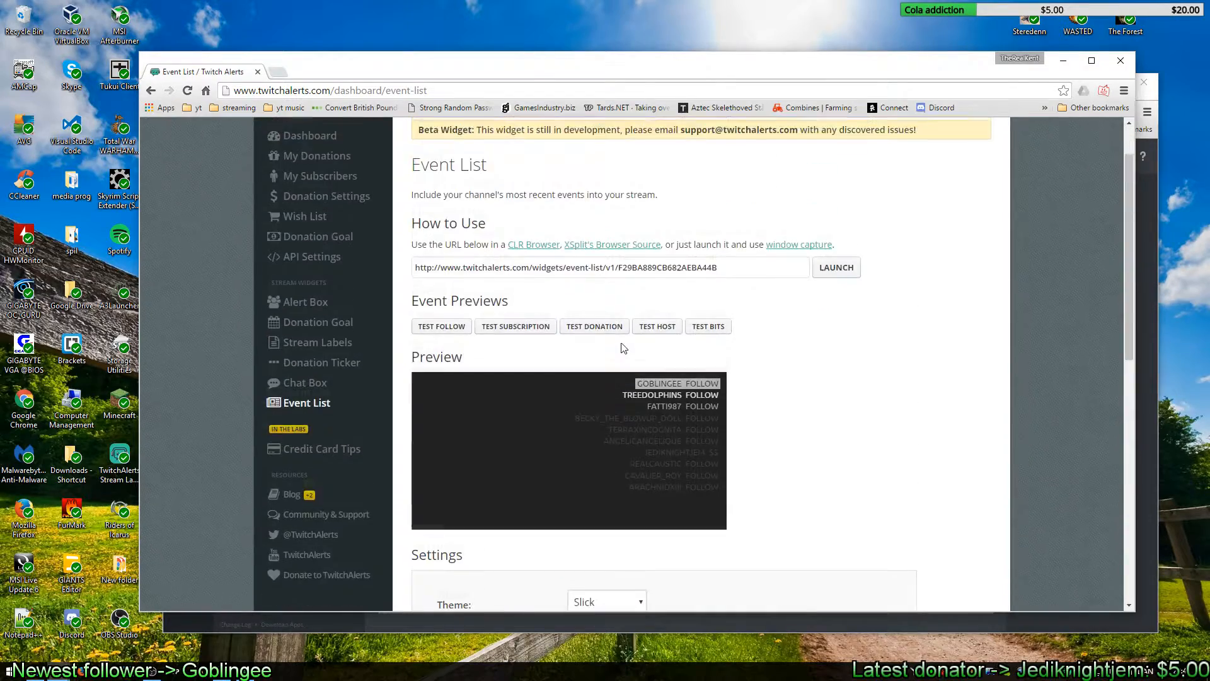
scroll(623, 347, "down", 7)
scroll(572, 264, "down", 3)
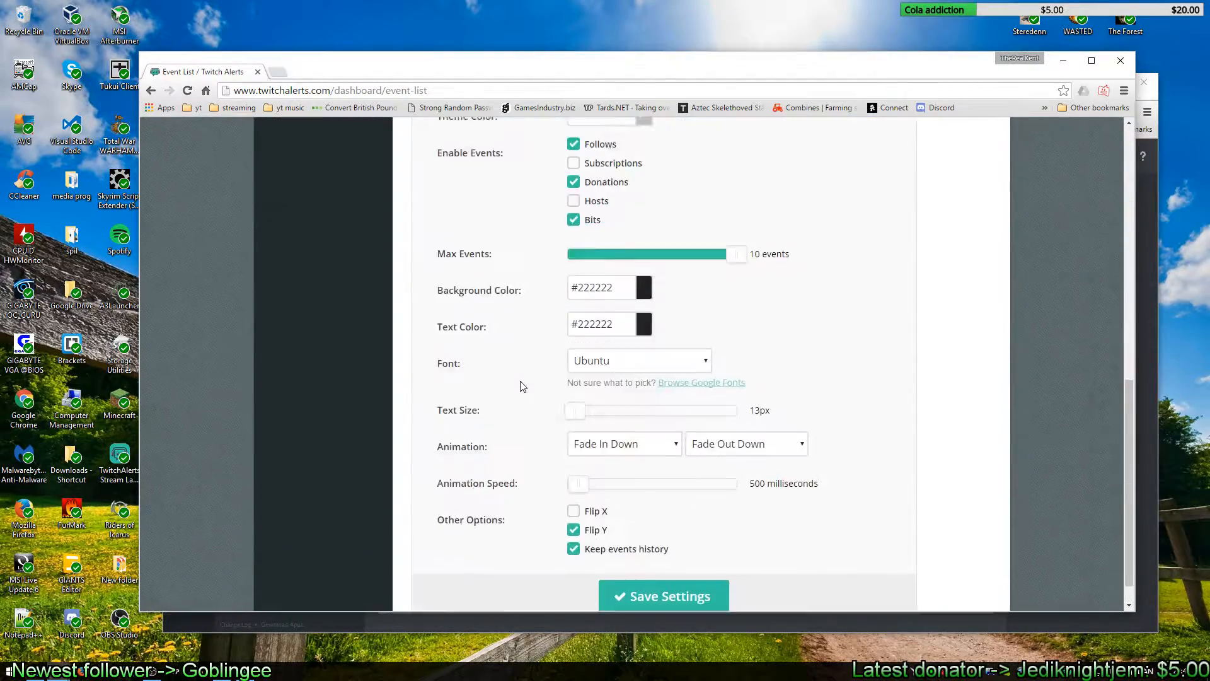
scroll(505, 263, "up", 10)
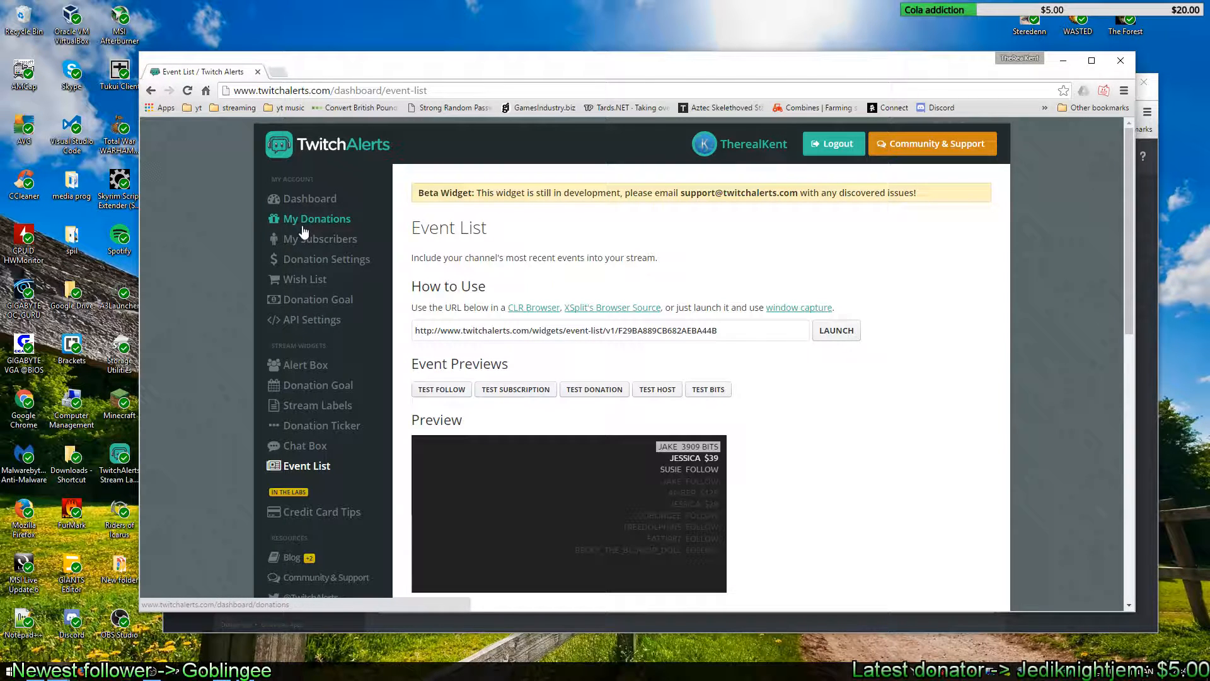
Step: Open the Alert Box widget page and look over its alert previews and settings
left_click(315, 366)
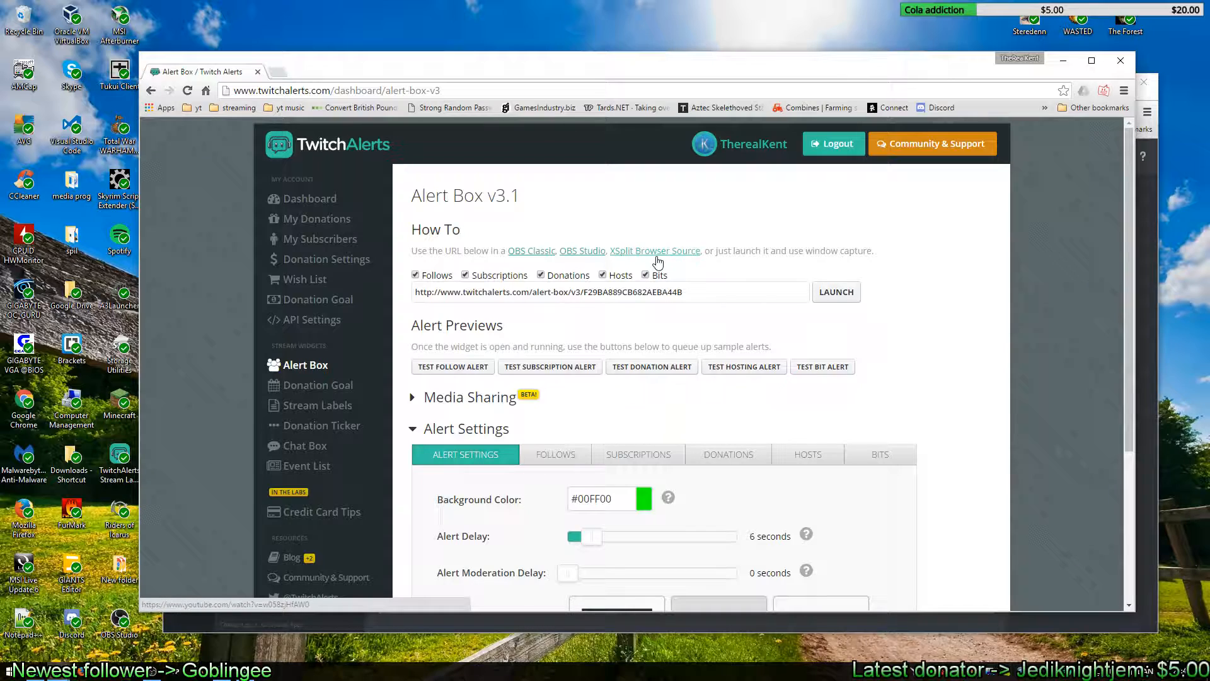
scroll(668, 435, "down", 3)
scroll(580, 315, "up", 3)
Step: Open the Alert Box's OBS Studio setup video in a new tab, mute it, and close that tab
right_click(581, 250)
left_click(605, 259)
left_click(309, 71)
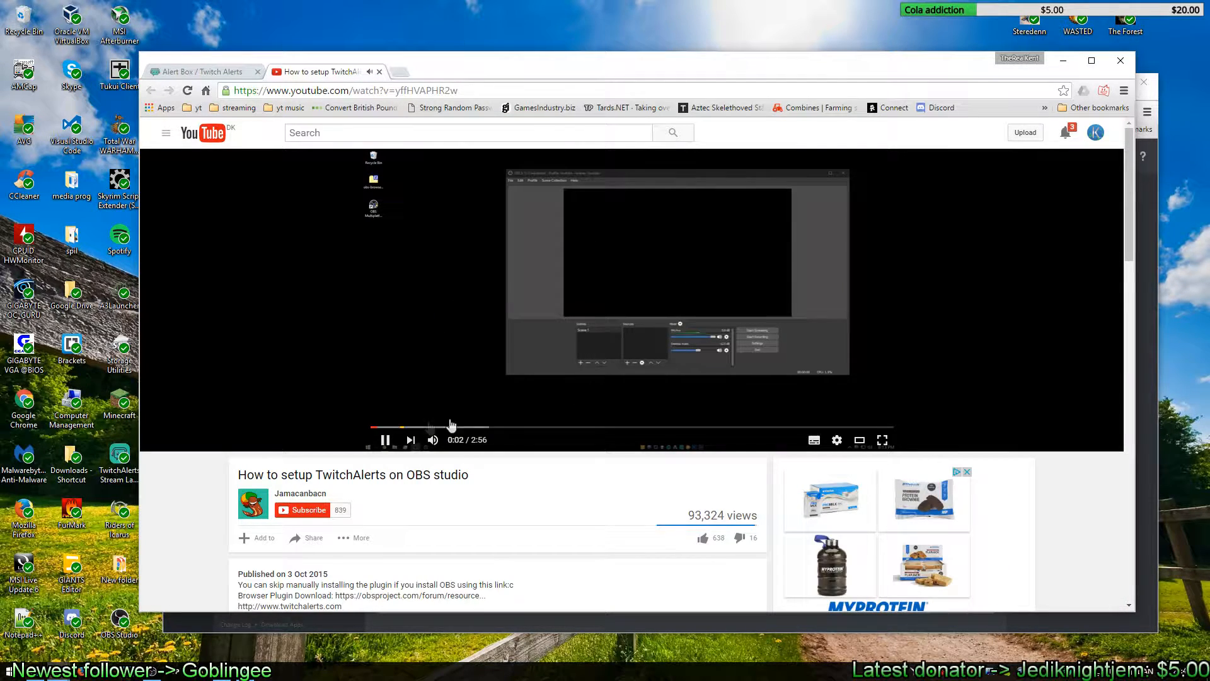
left_click(432, 439)
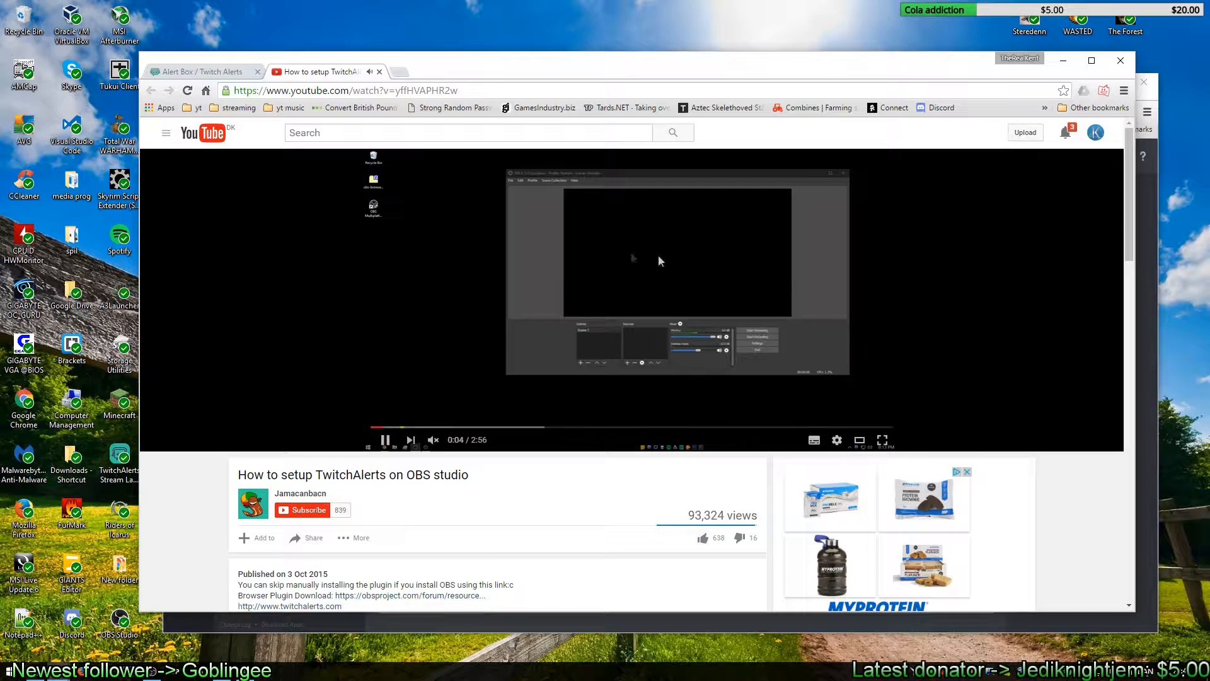
left_click(378, 71)
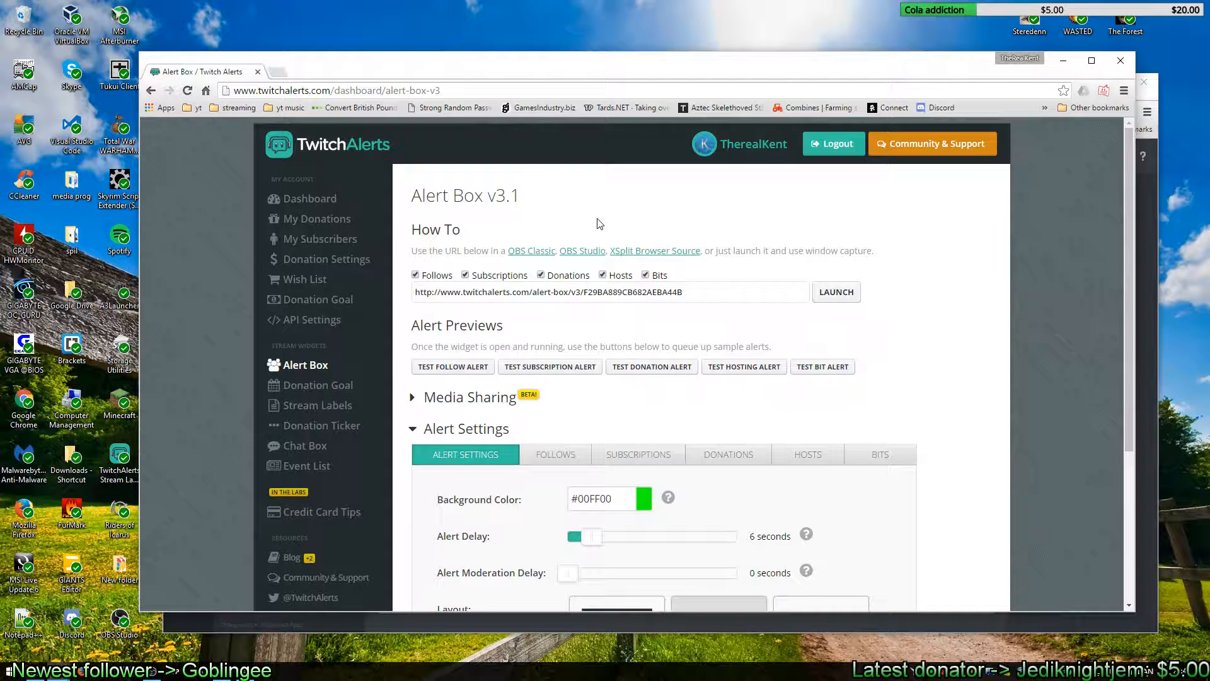
Step: Open the Stream Labels widget page and examine the installation instructions and the list of files it makes
scroll(589, 252, "down", 1)
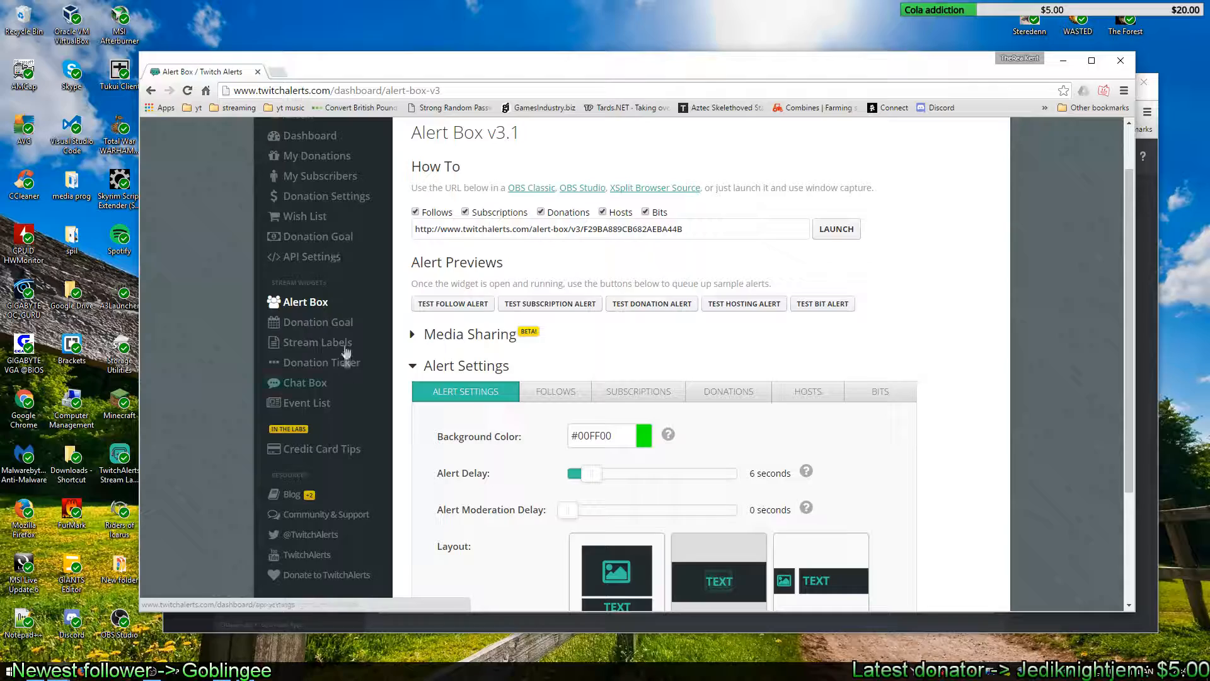
left_click(323, 342)
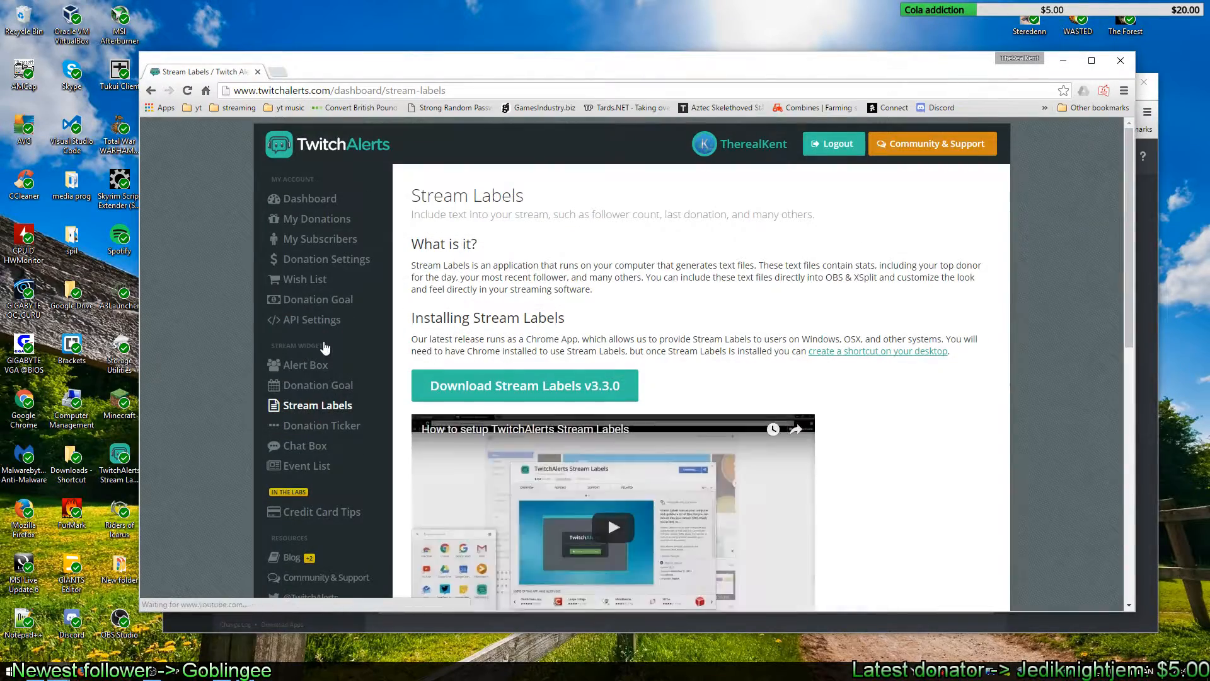
scroll(918, 433, "down", 3)
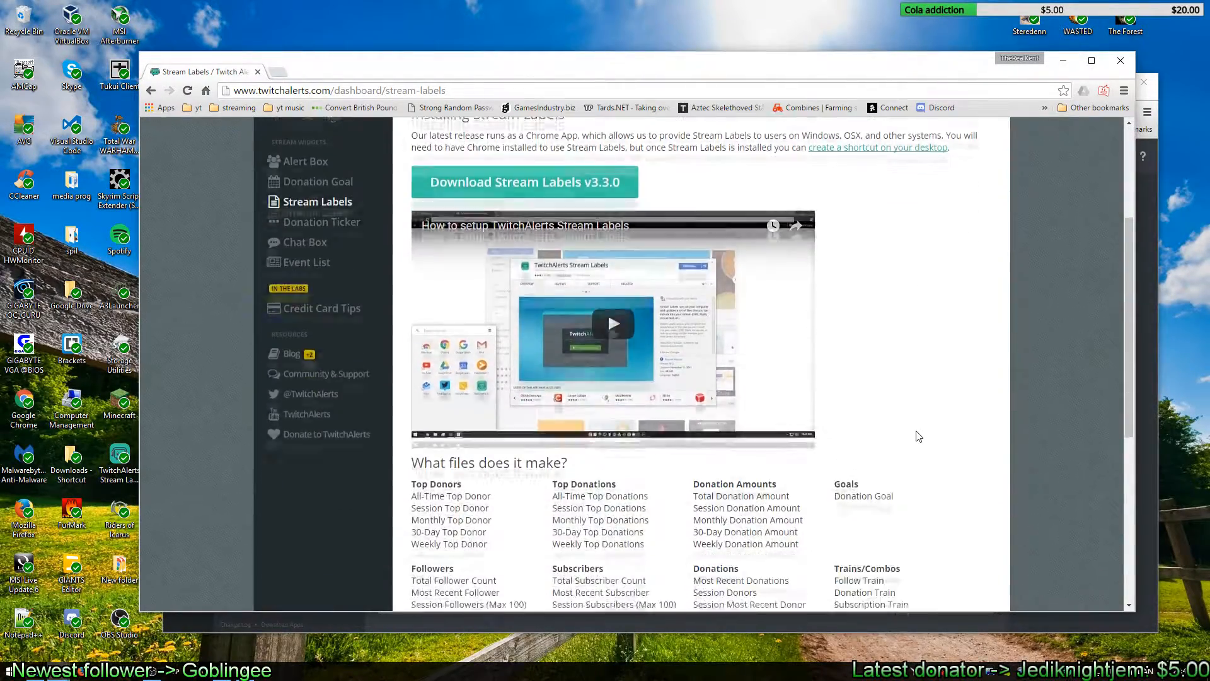
scroll(915, 438, "down", 3)
scroll(914, 434, "up", 5)
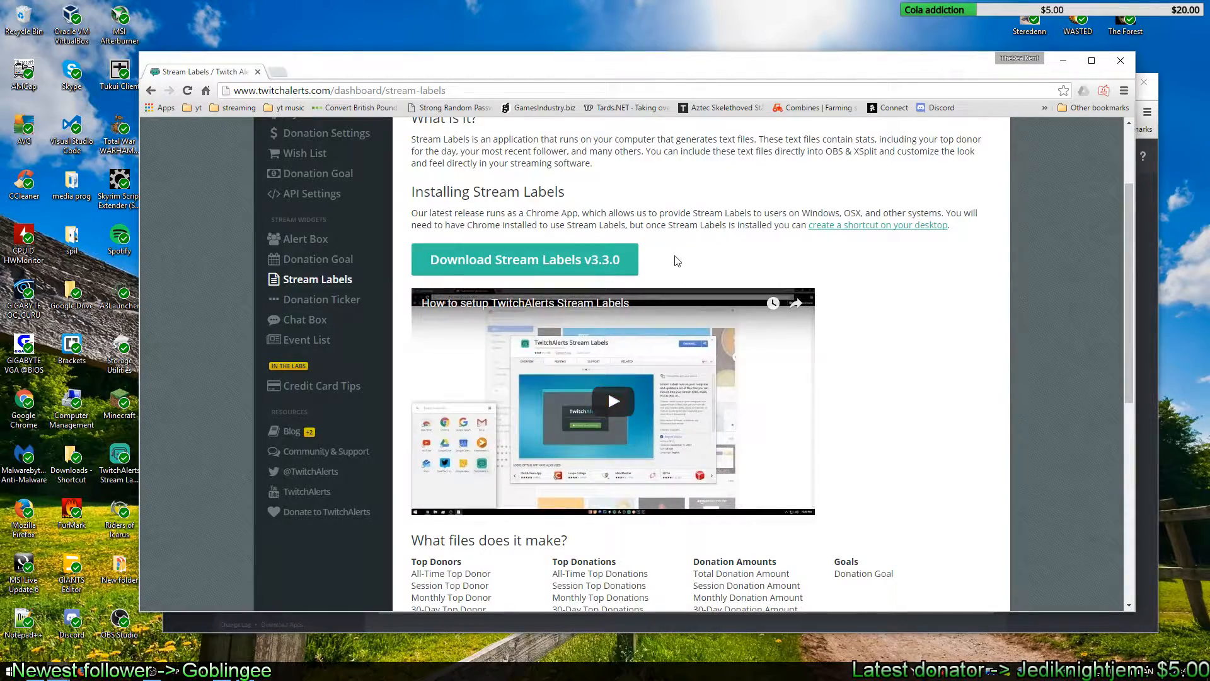
scroll(678, 261, "up", 1)
scroll(678, 261, "down", 2)
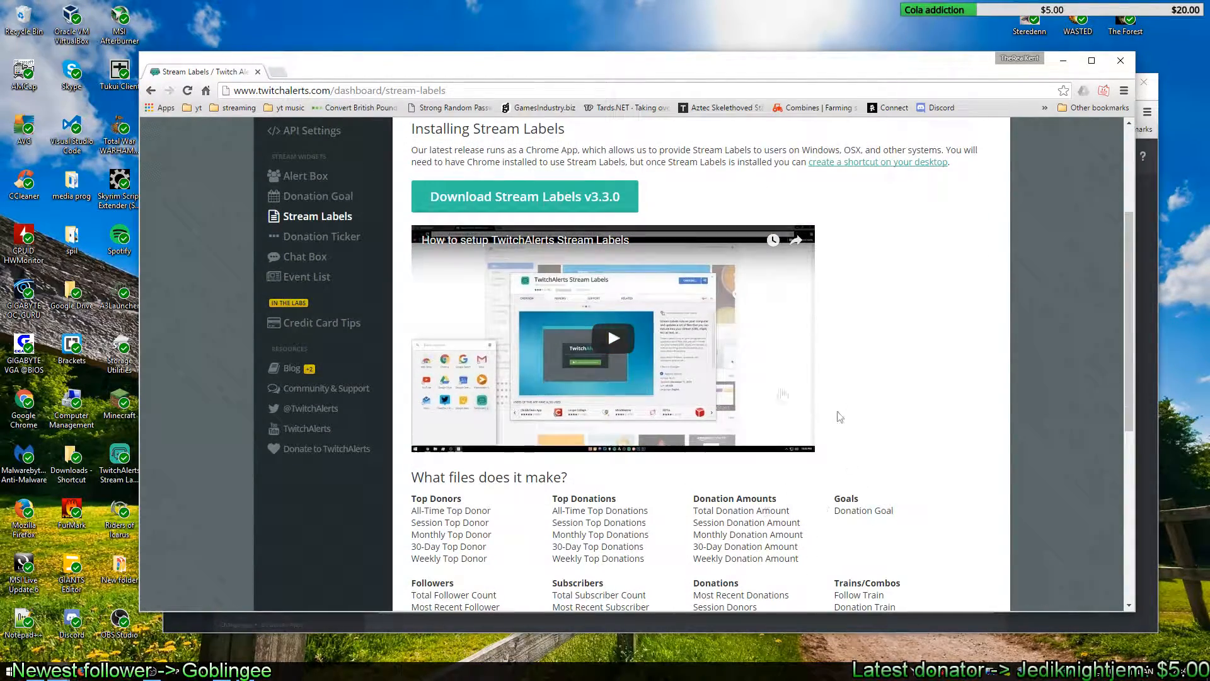
scroll(902, 418, "down", 3)
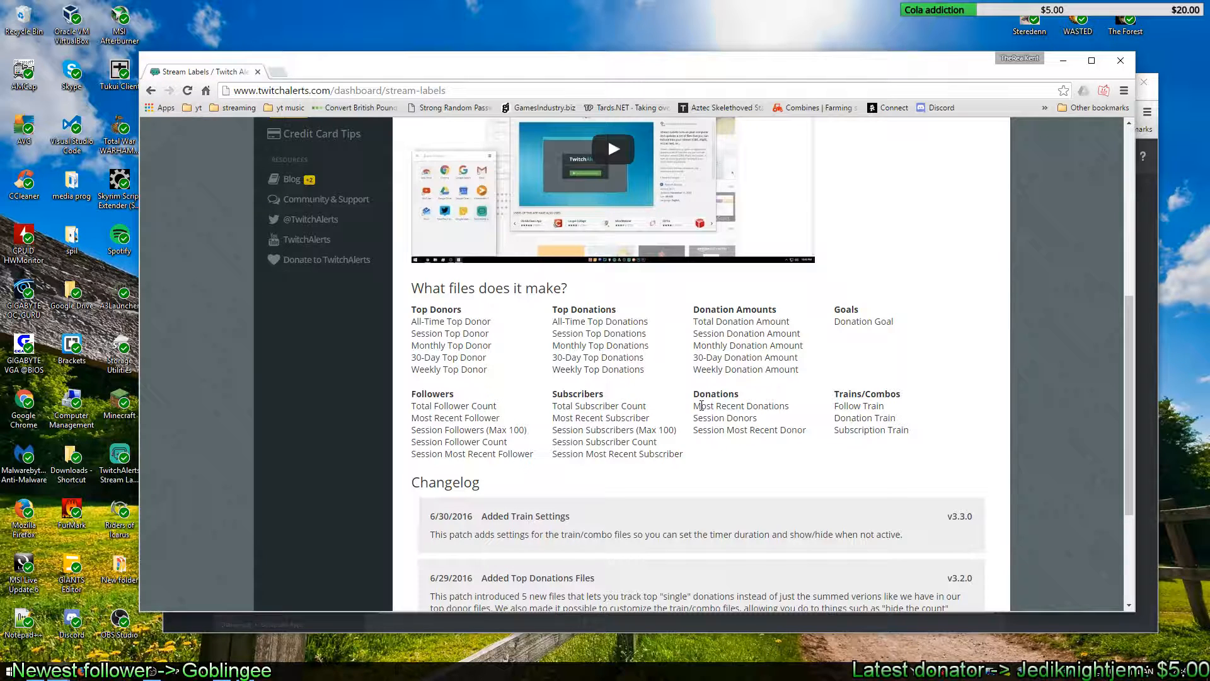
scroll(713, 388, "up", 5)
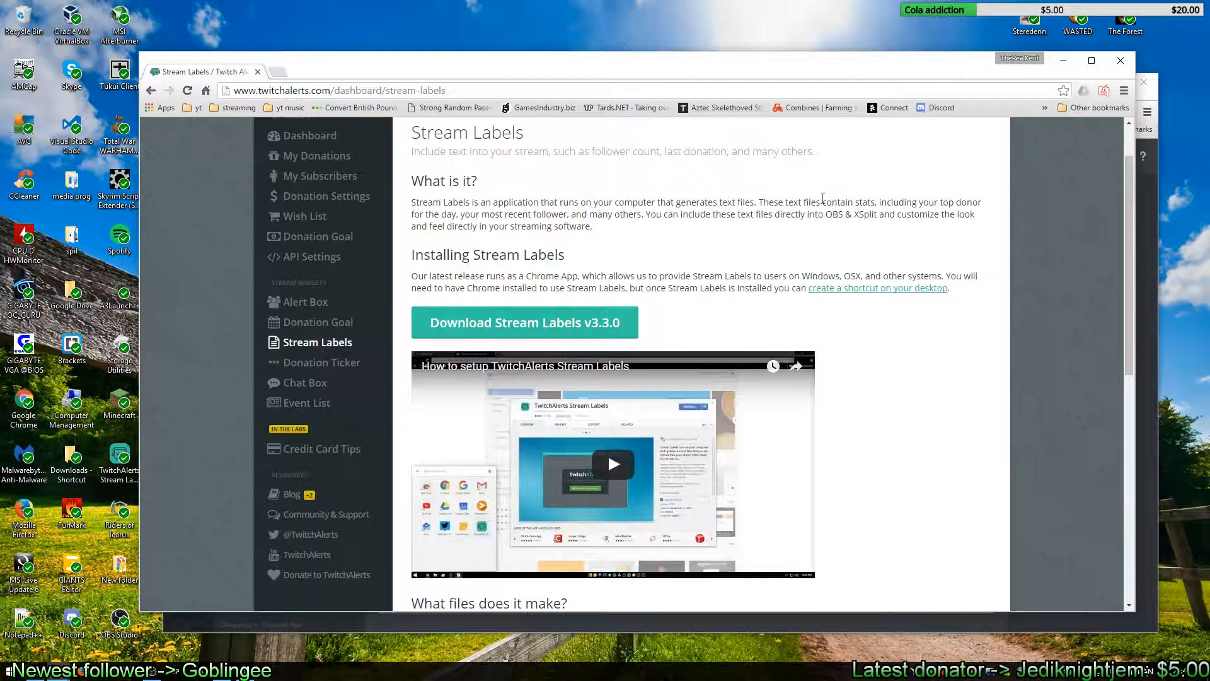
Step: Open the browser's installed apps page in a new tab and launch TwitchAlerts Stream Labels
left_click(277, 71)
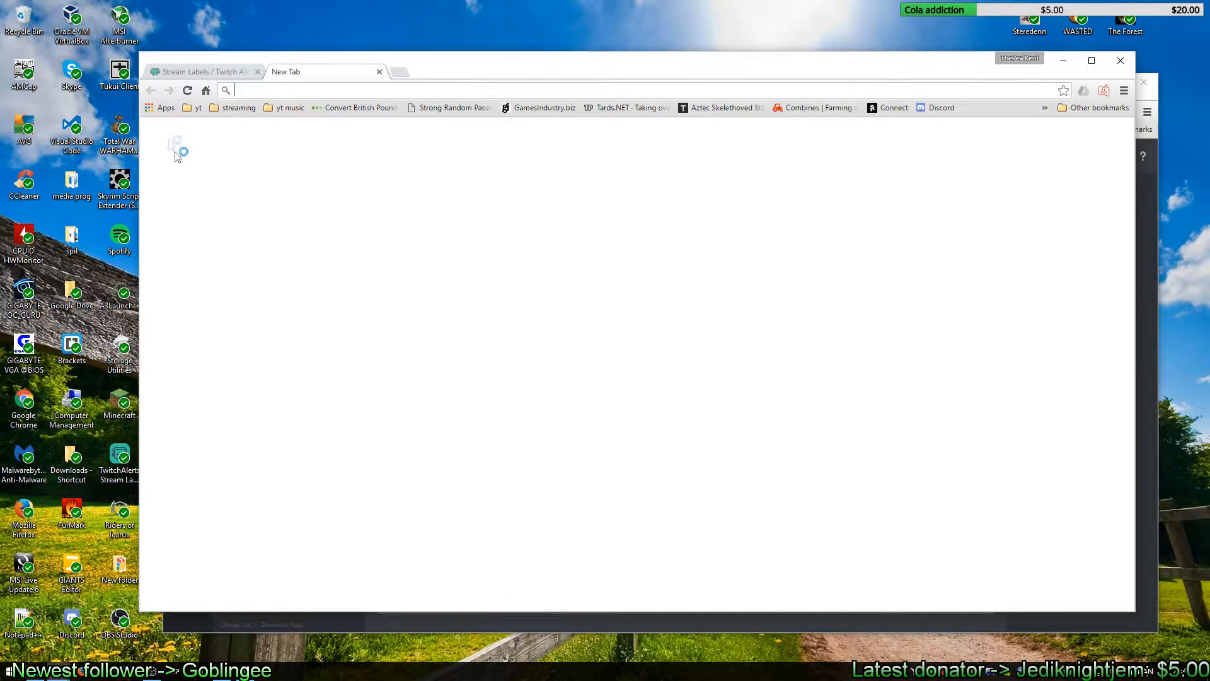
left_click(162, 108)
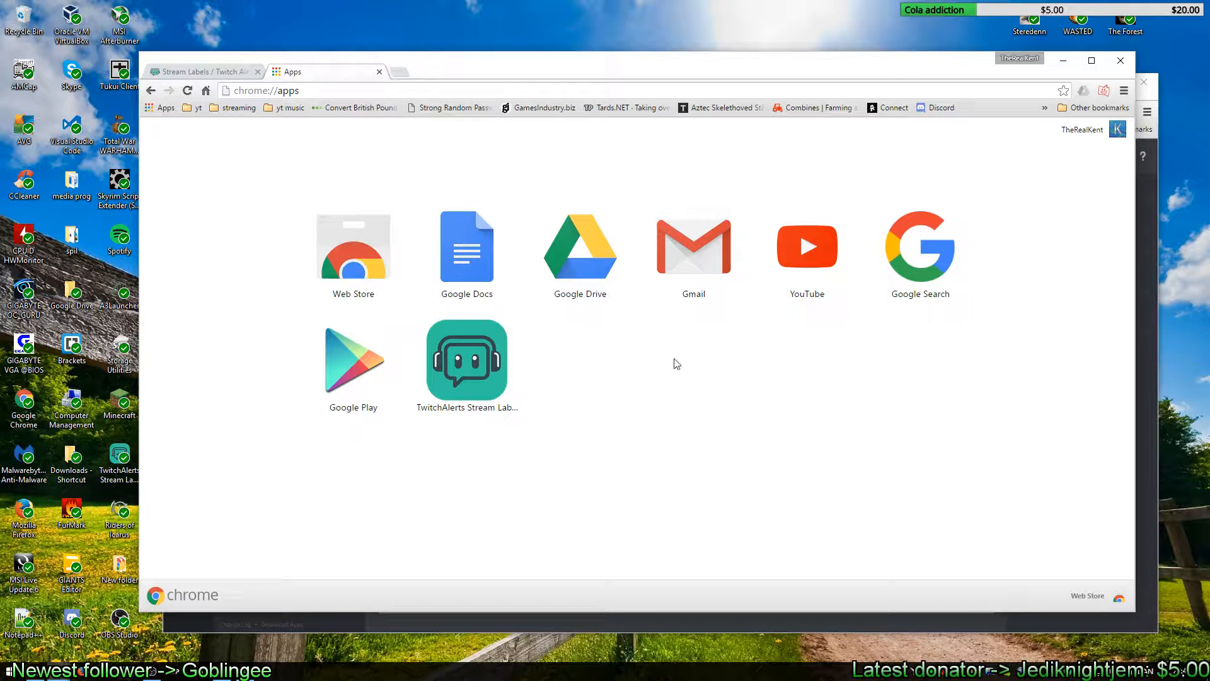
left_click(502, 381)
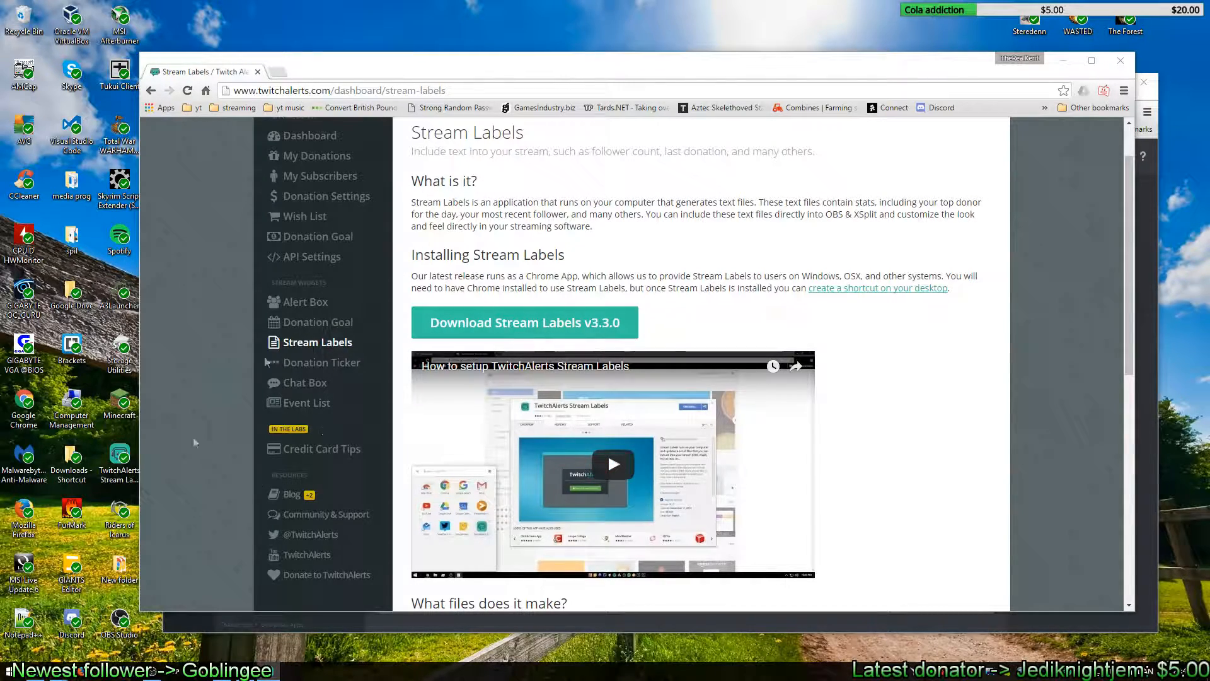
Step: Launch TwitchAlerts Stream Labels from its desktop shortcut and place its window over the browser
left_click_drag(455, 68, 484, 47)
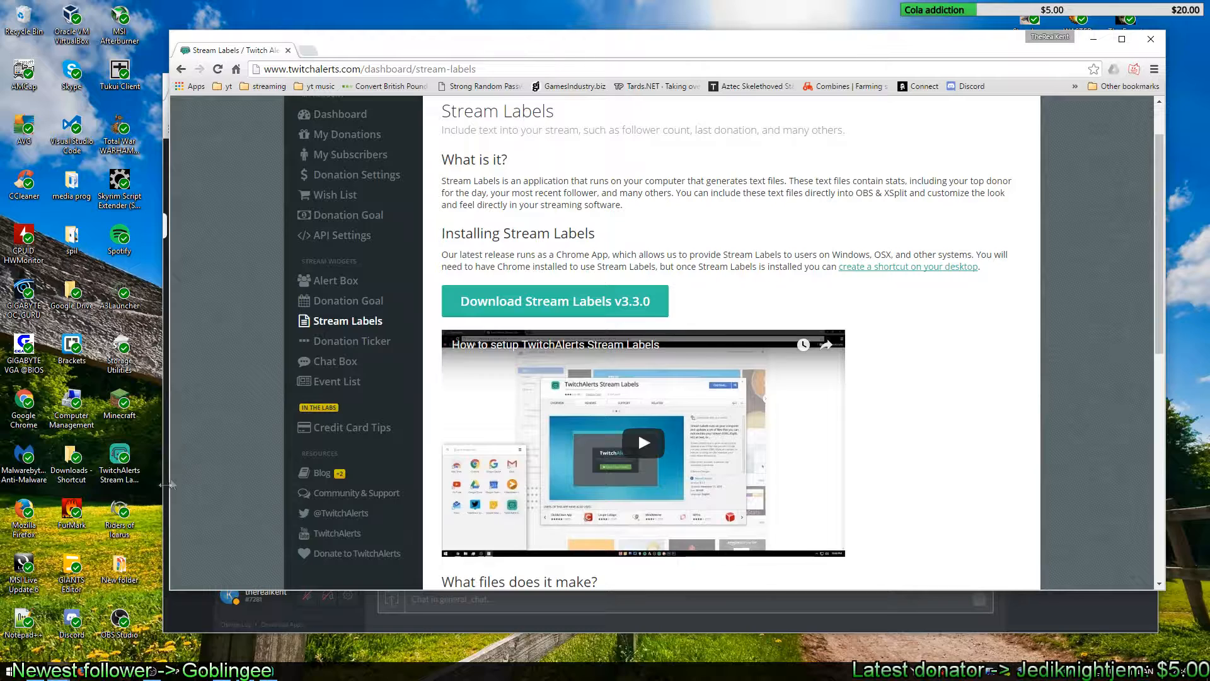
left_click(132, 480)
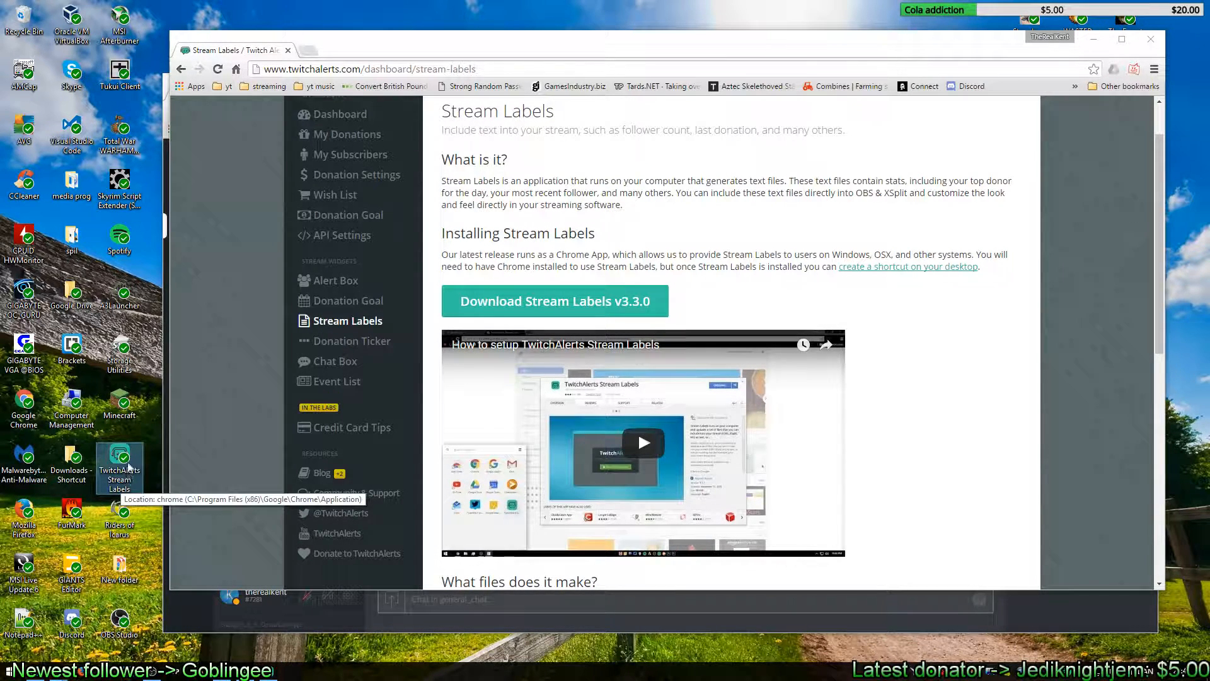
left_click(132, 472)
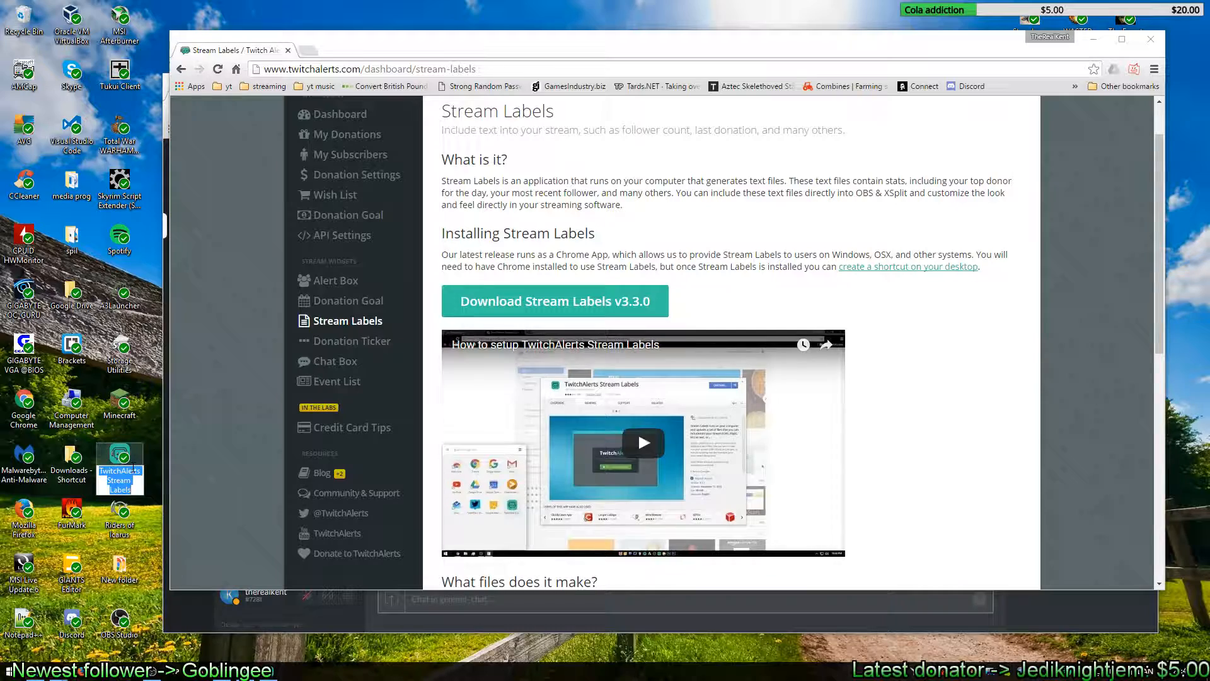
double_click(109, 452)
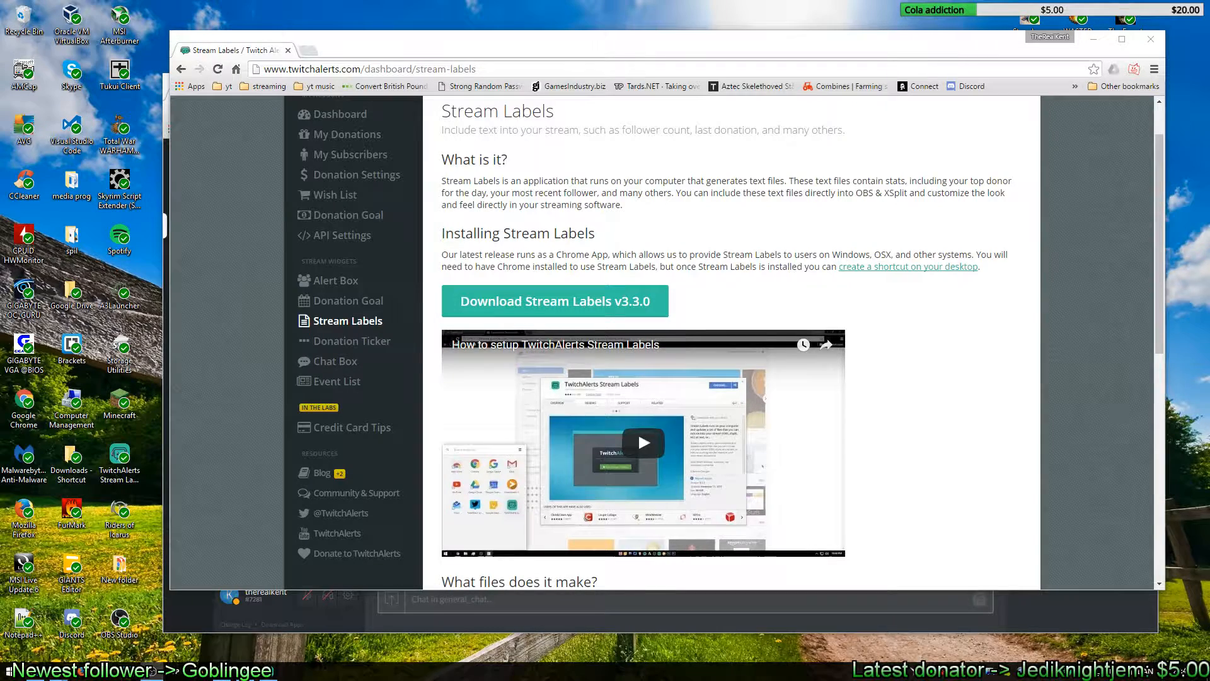
left_click_drag(743, 253, 399, 124)
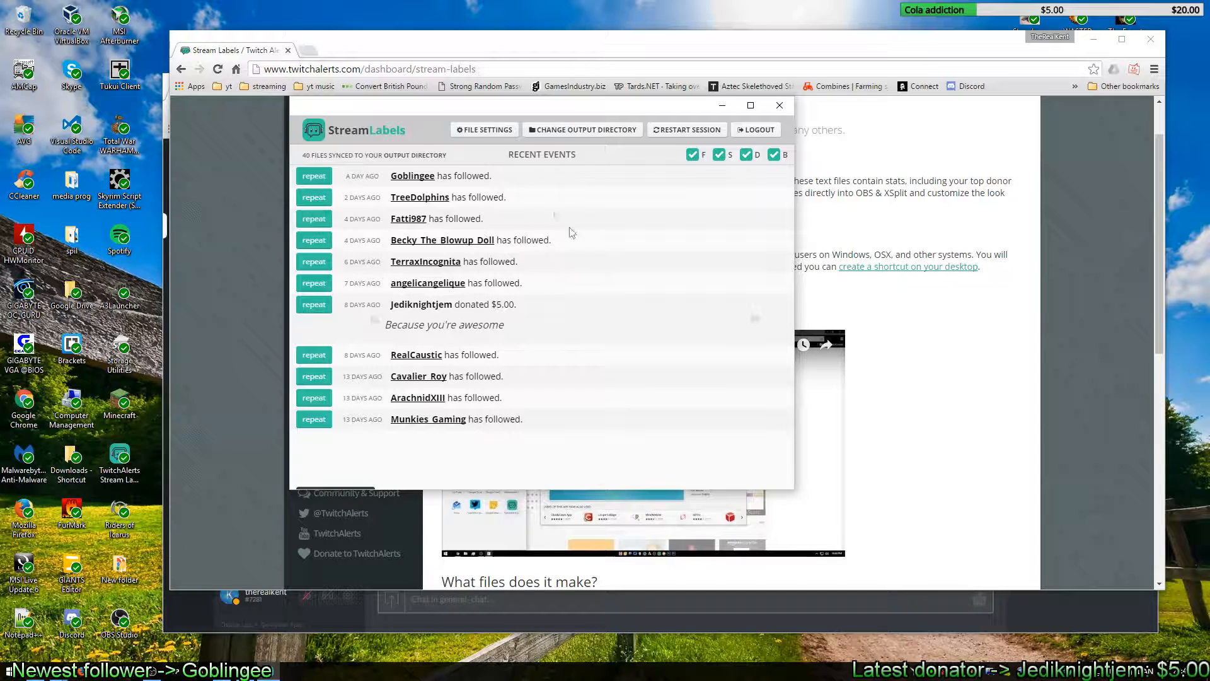
Step: Open the Stream Labels file settings and view the Monthly Top Donators, Subscription Train and Follows Train options
left_click(502, 135)
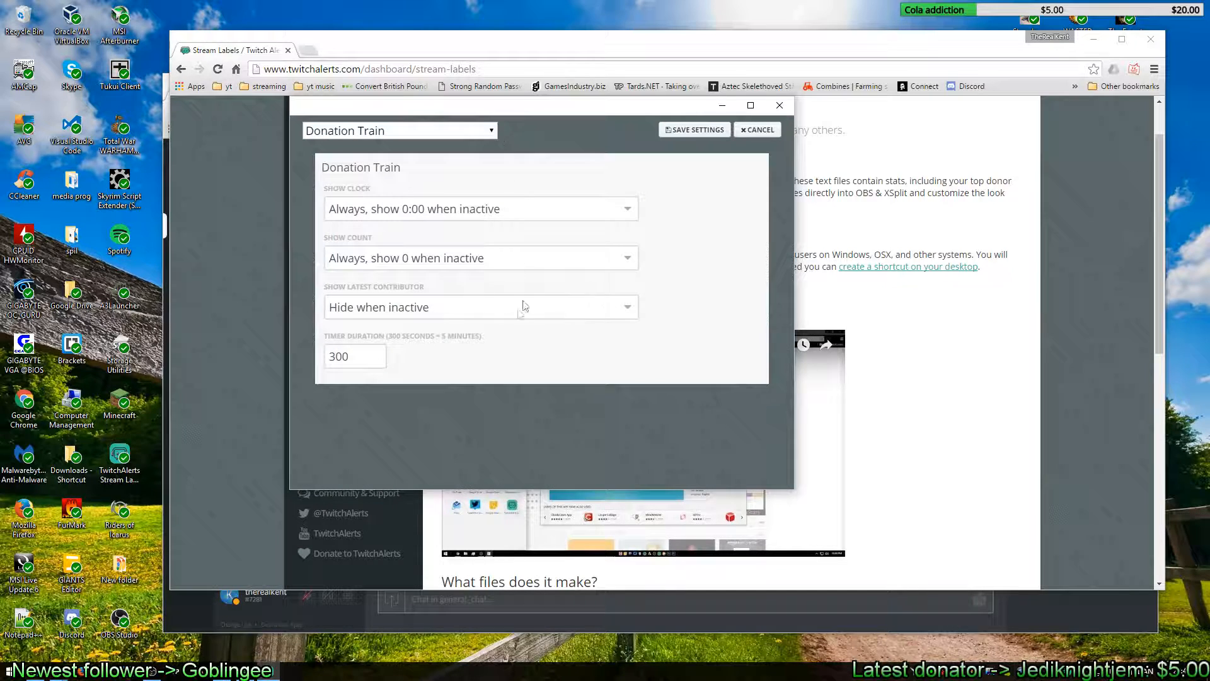
left_click(490, 131)
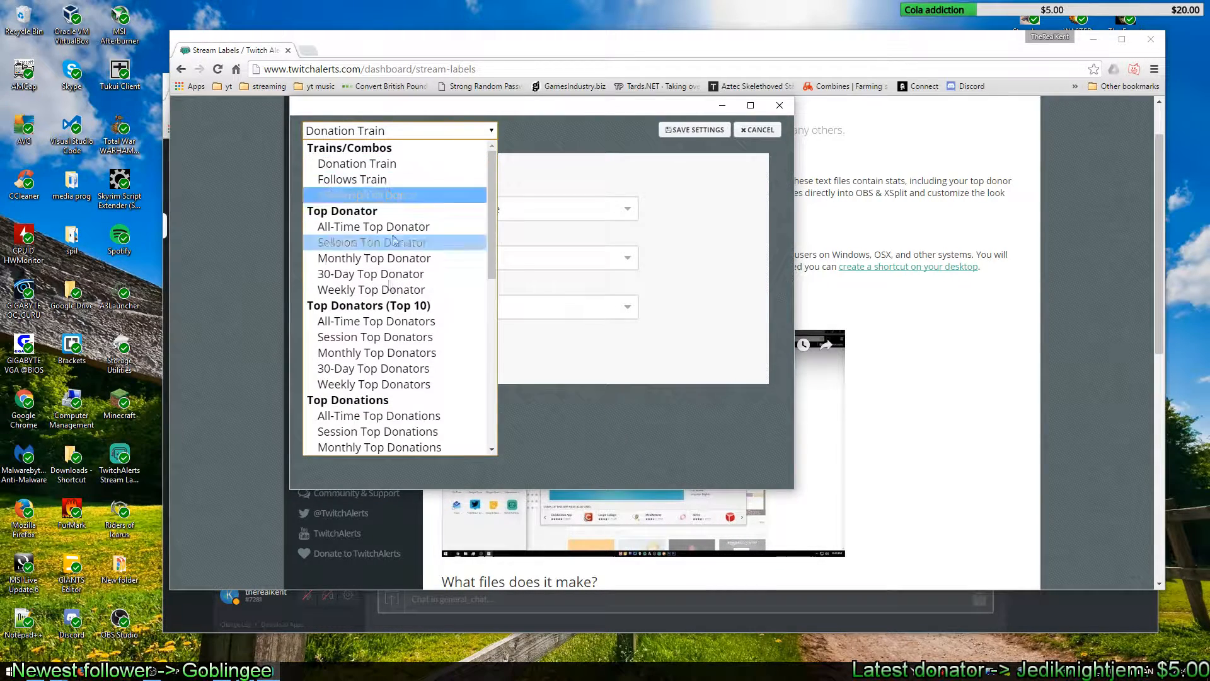
left_click(384, 354)
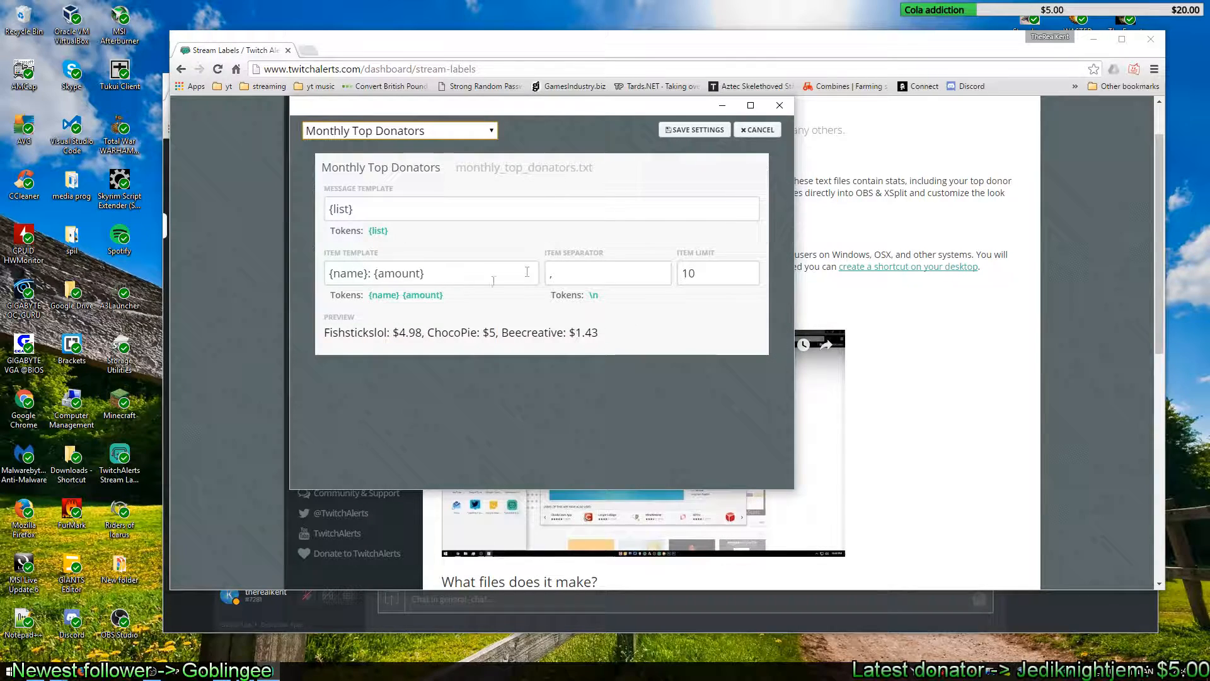
left_click(457, 132)
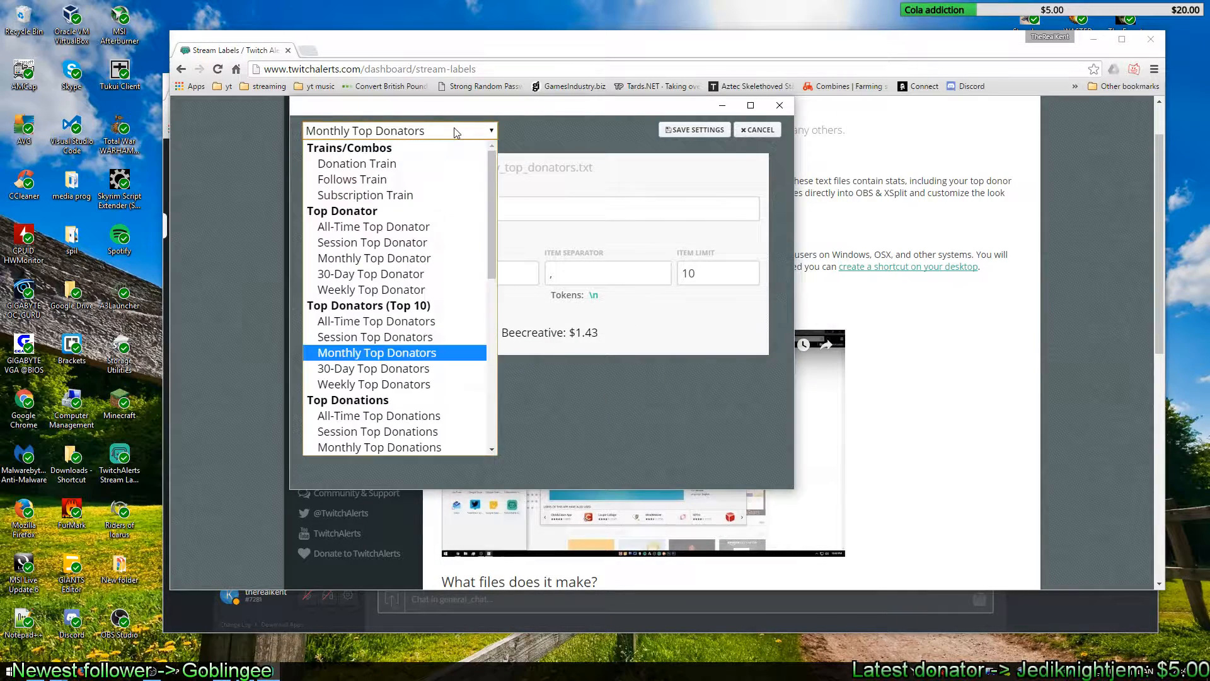
left_click(387, 195)
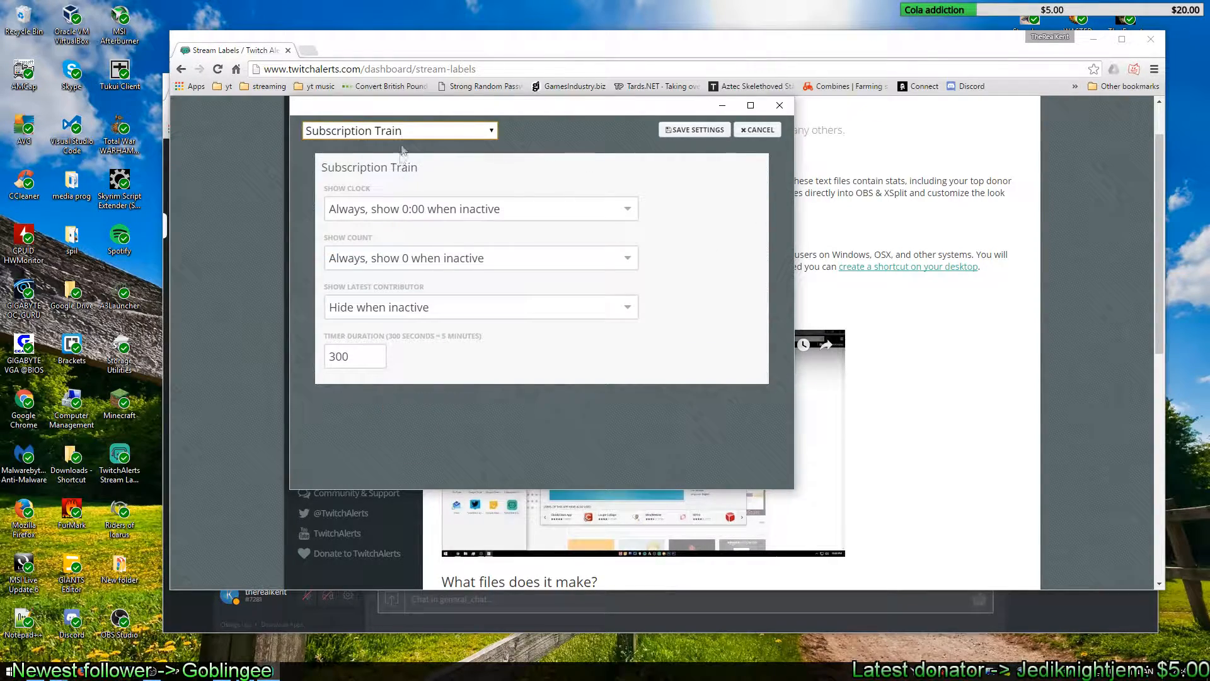
left_click(403, 134)
left_click(405, 177)
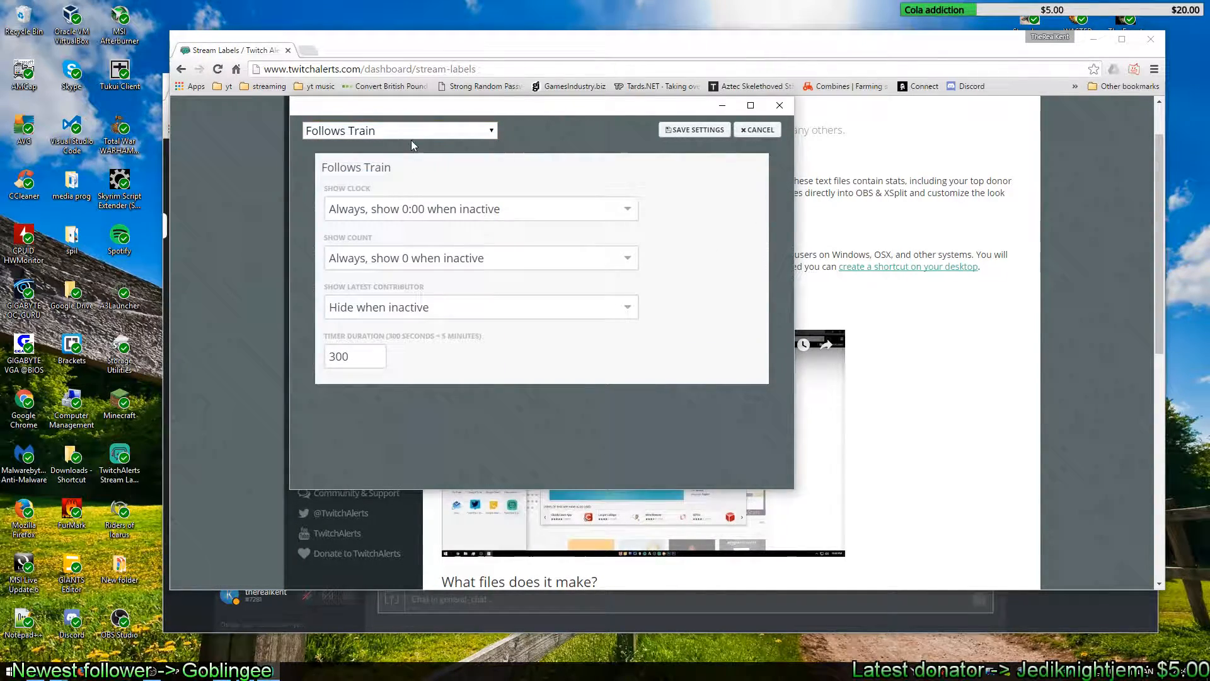
Step: View the Total Follower Count and Donation Goal file templates, and save the file settings
left_click(416, 131)
scroll(427, 368, "down", 6)
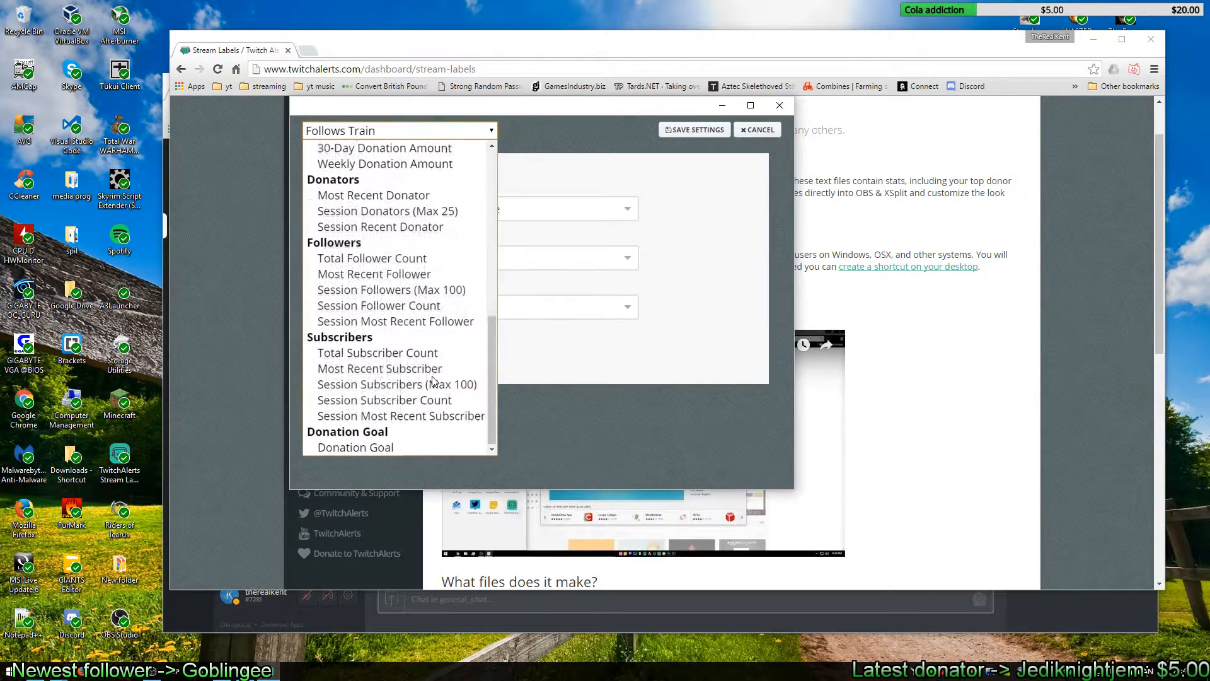
left_click(401, 258)
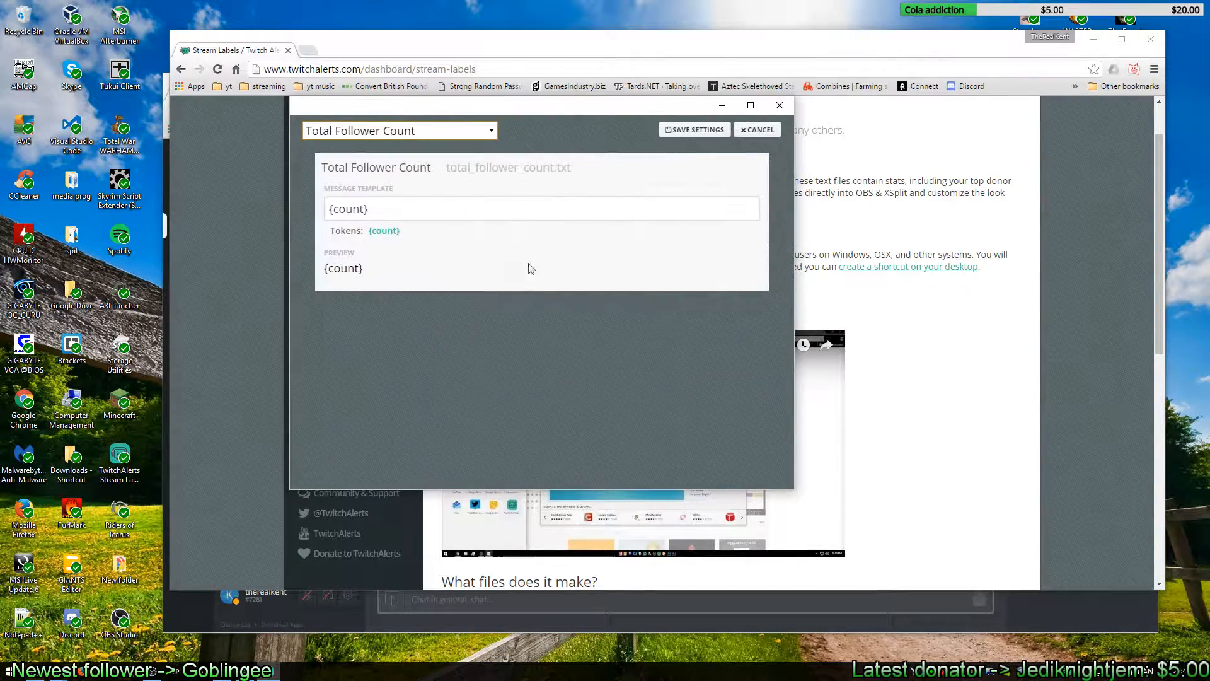
left_click(479, 132)
scroll(416, 340, "down", 4)
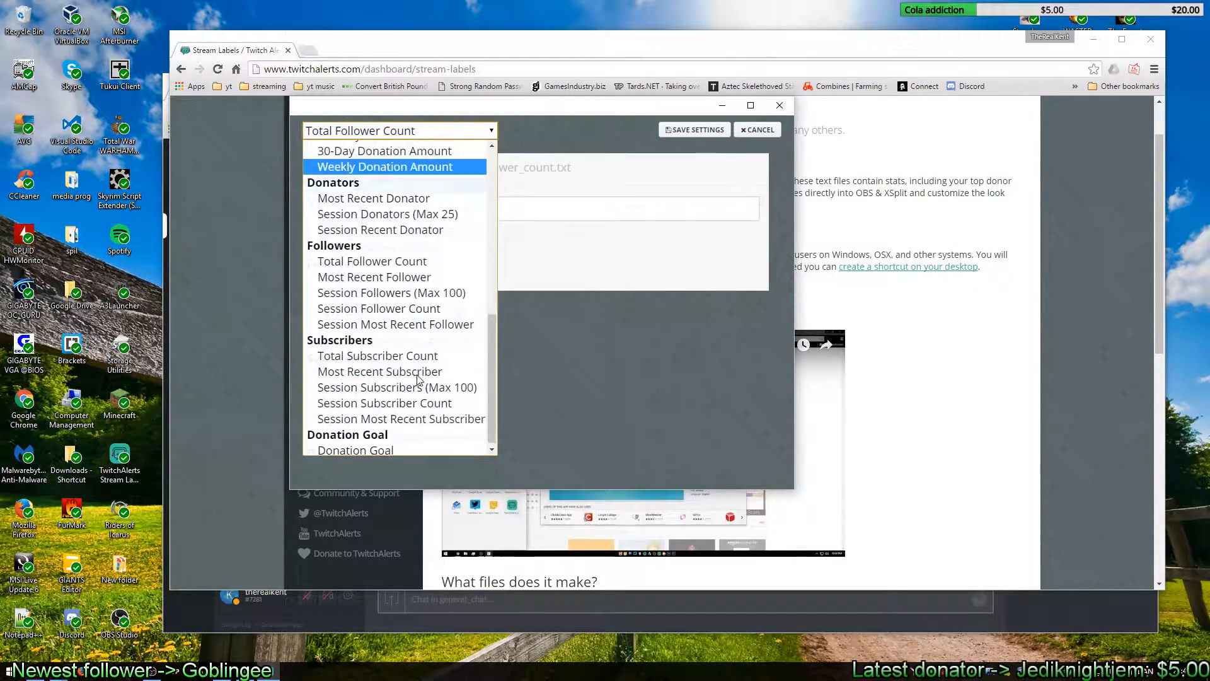
left_click(396, 447)
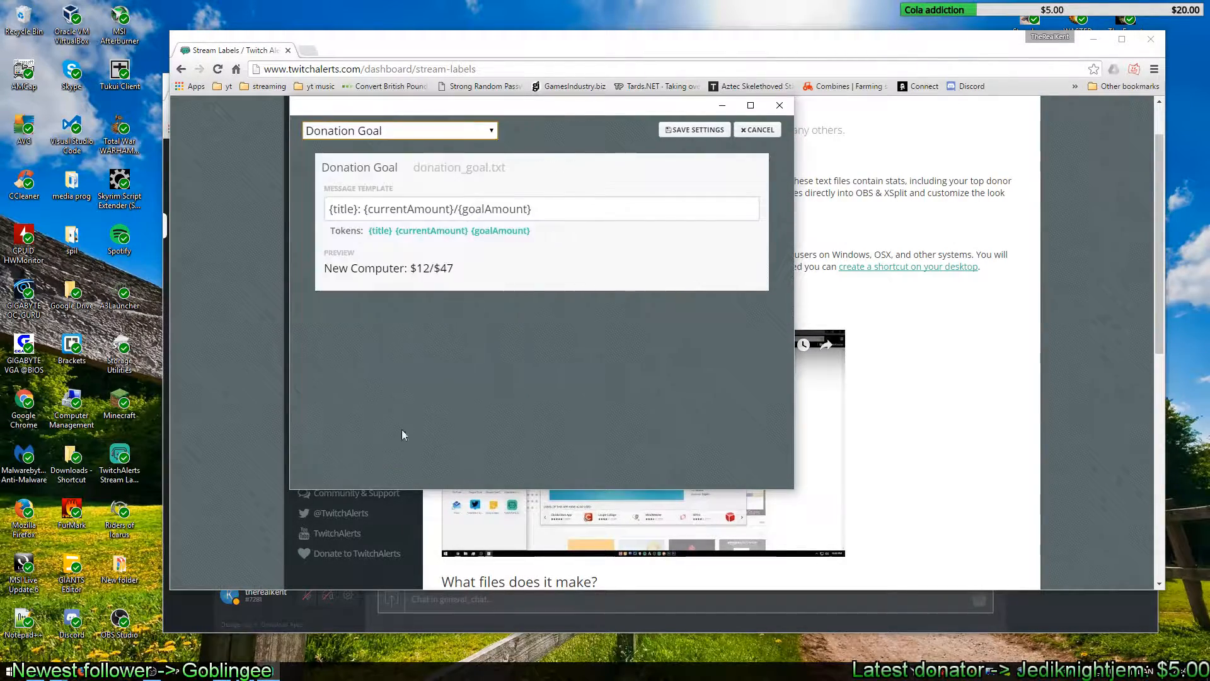
left_click(484, 134)
scroll(398, 303, "up", 10)
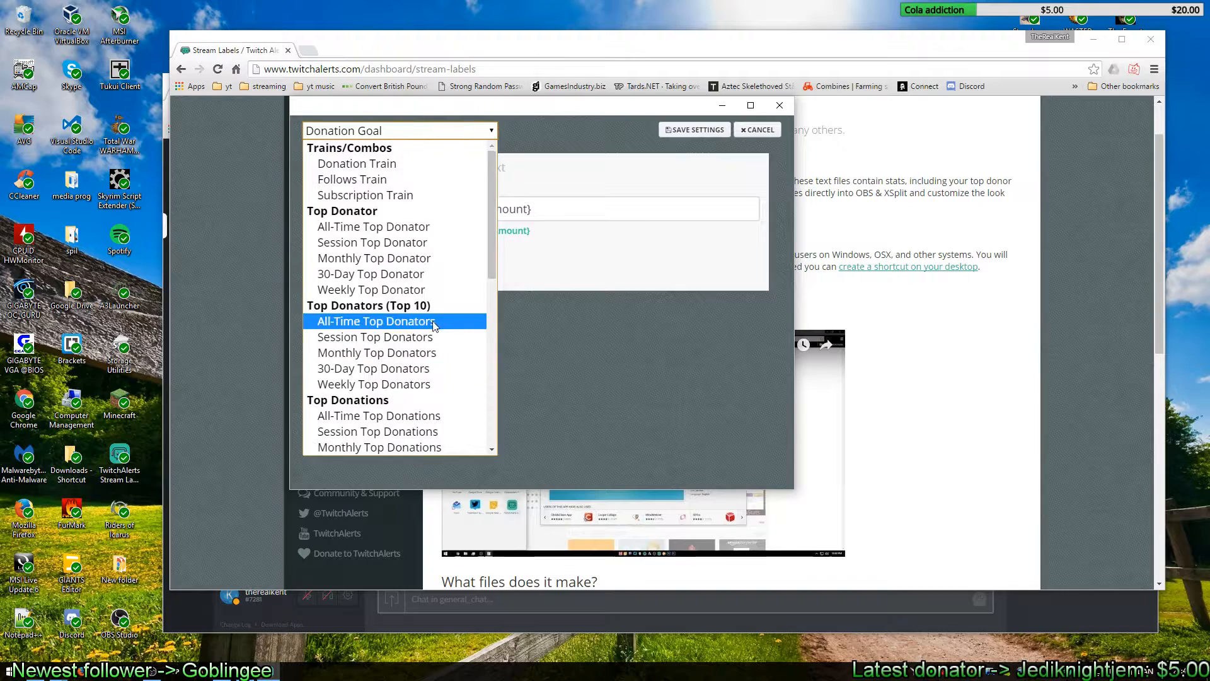
left_click(683, 130)
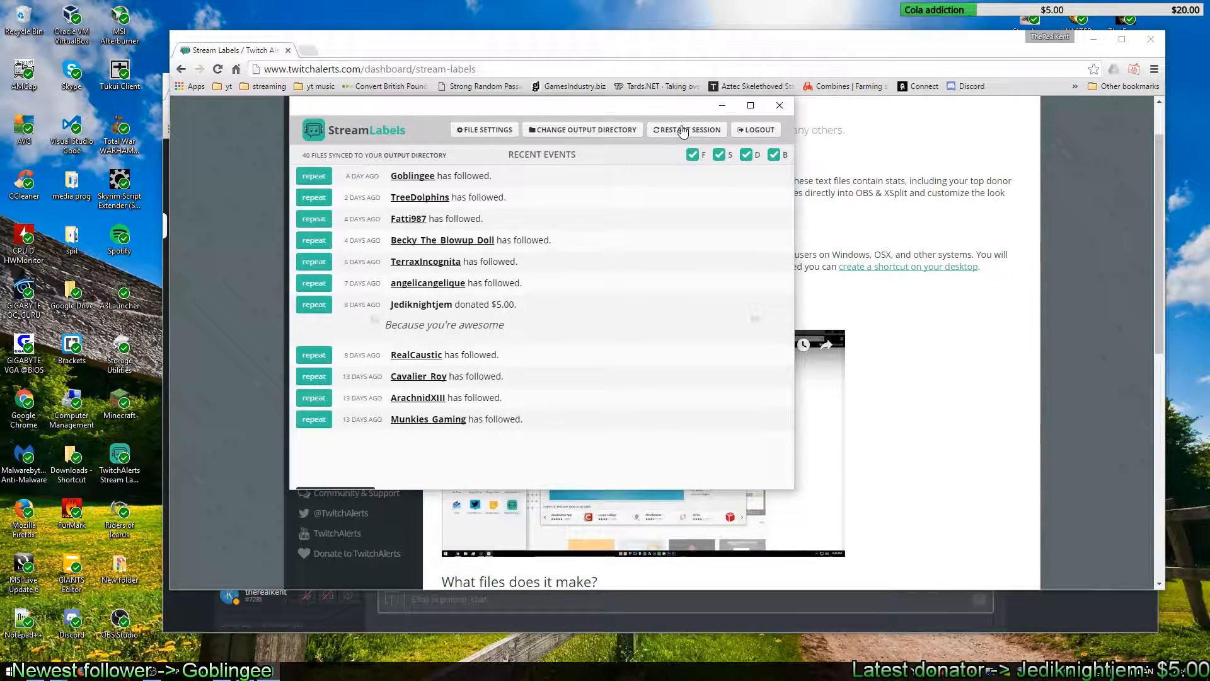
Step: Set the Stream Labels output directory to the twitchalert folder in Google Drive
left_click(559, 133)
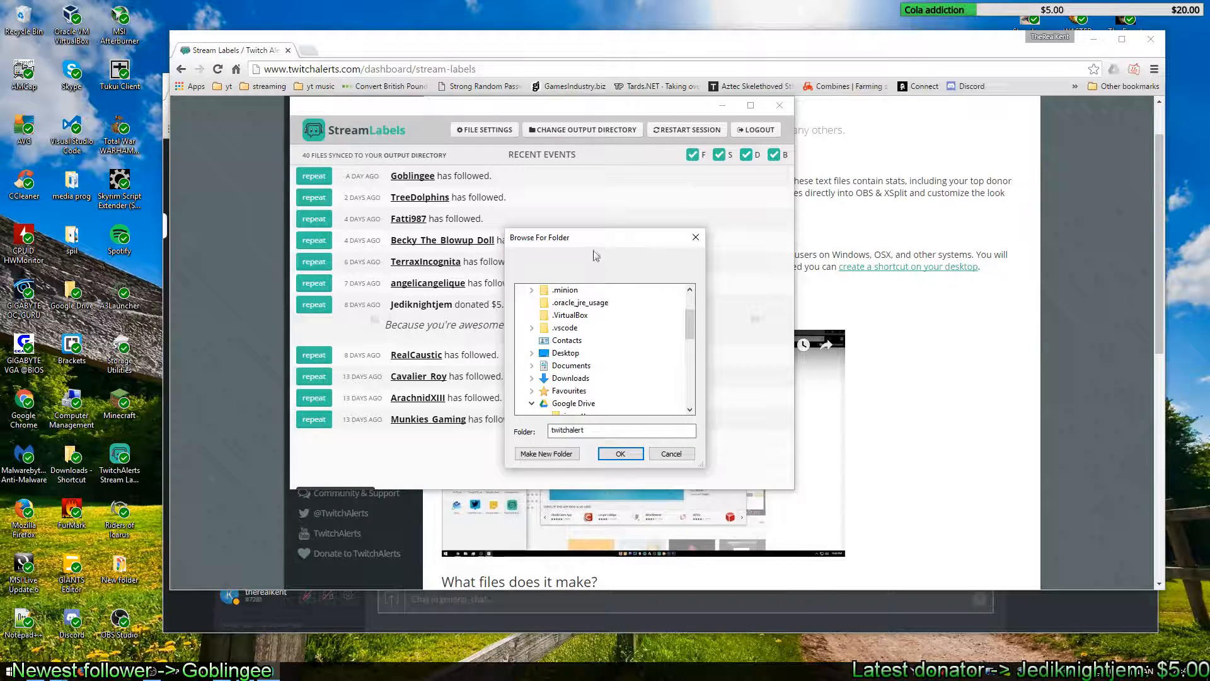
left_click_drag(593, 243, 515, 247)
scroll(557, 375, "down", 2)
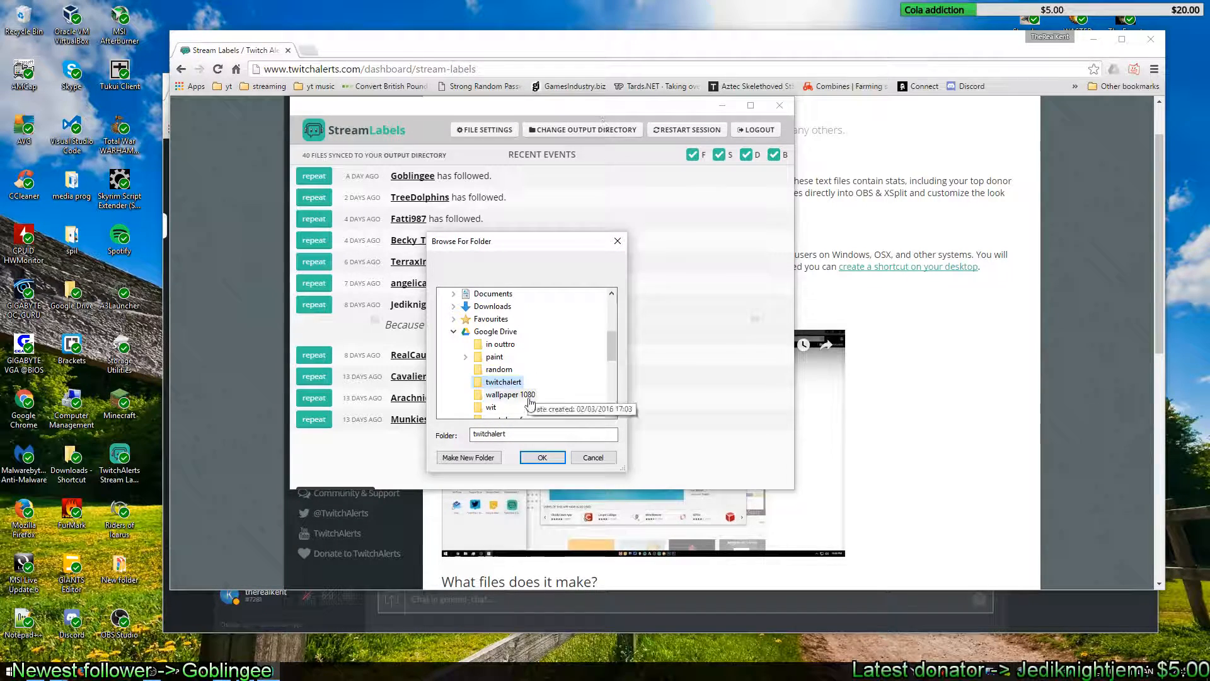
left_click(540, 459)
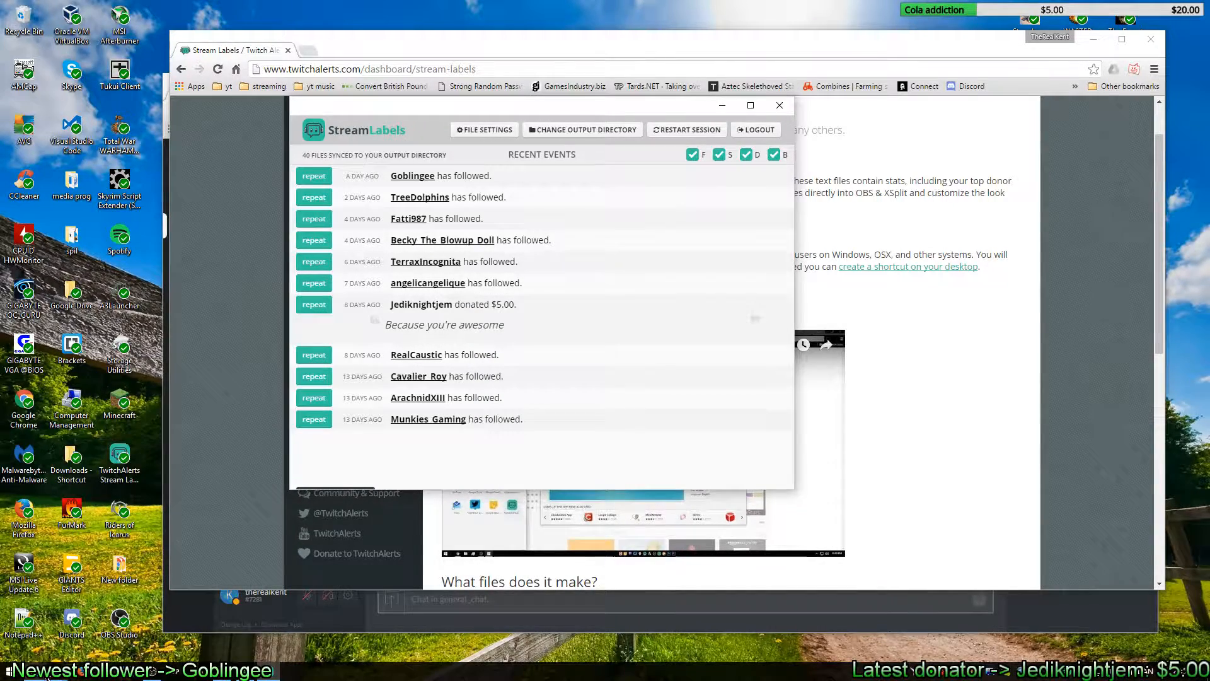
Step: Open a File Explorer window and go to the twitchalert folder in Google Drive
mouse_move(48, 677)
right_click(47, 674)
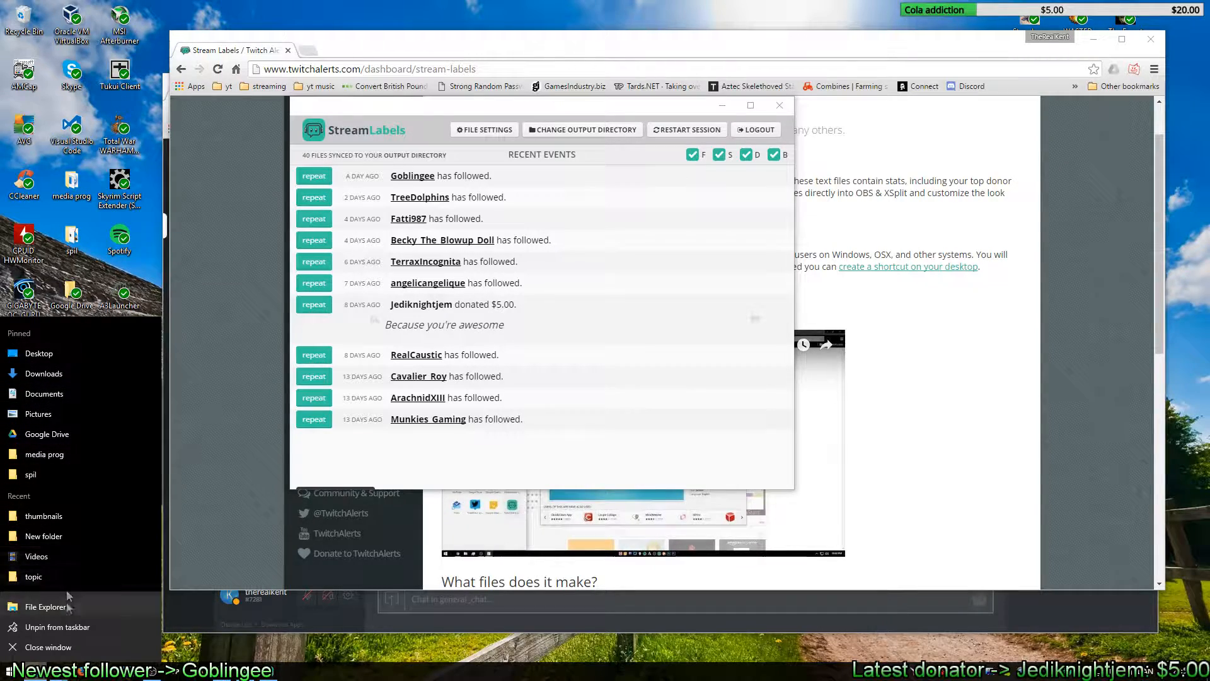
left_click(44, 515)
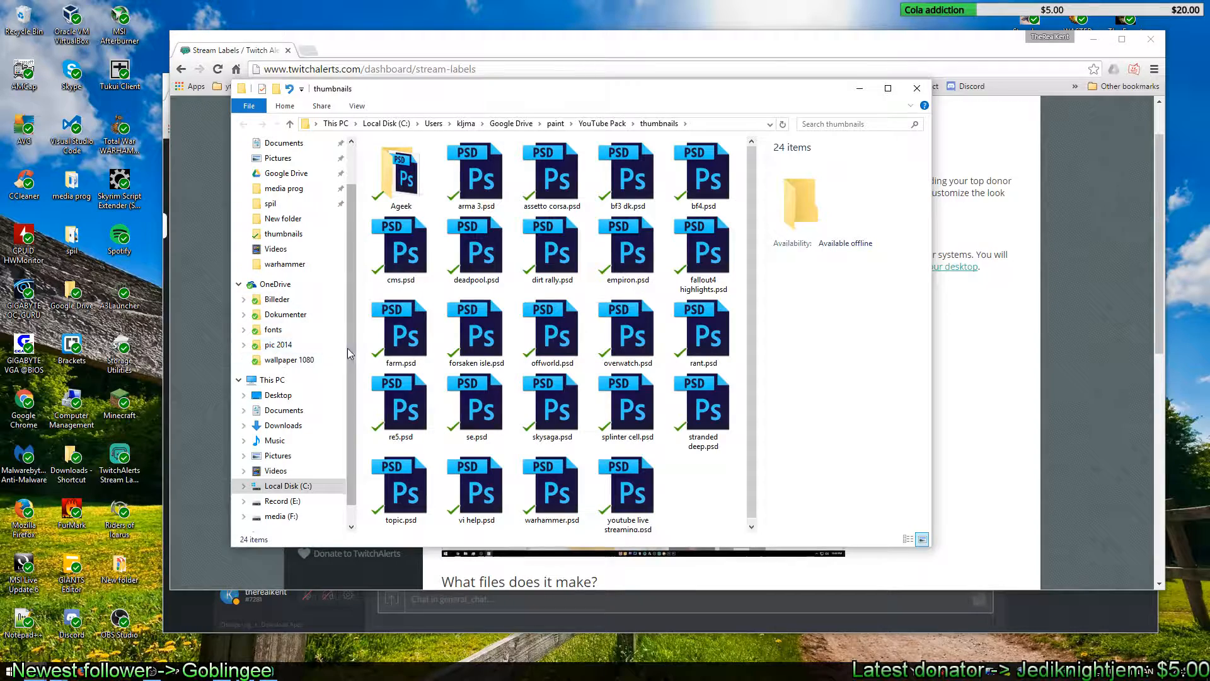
scroll(345, 296, "up", 1)
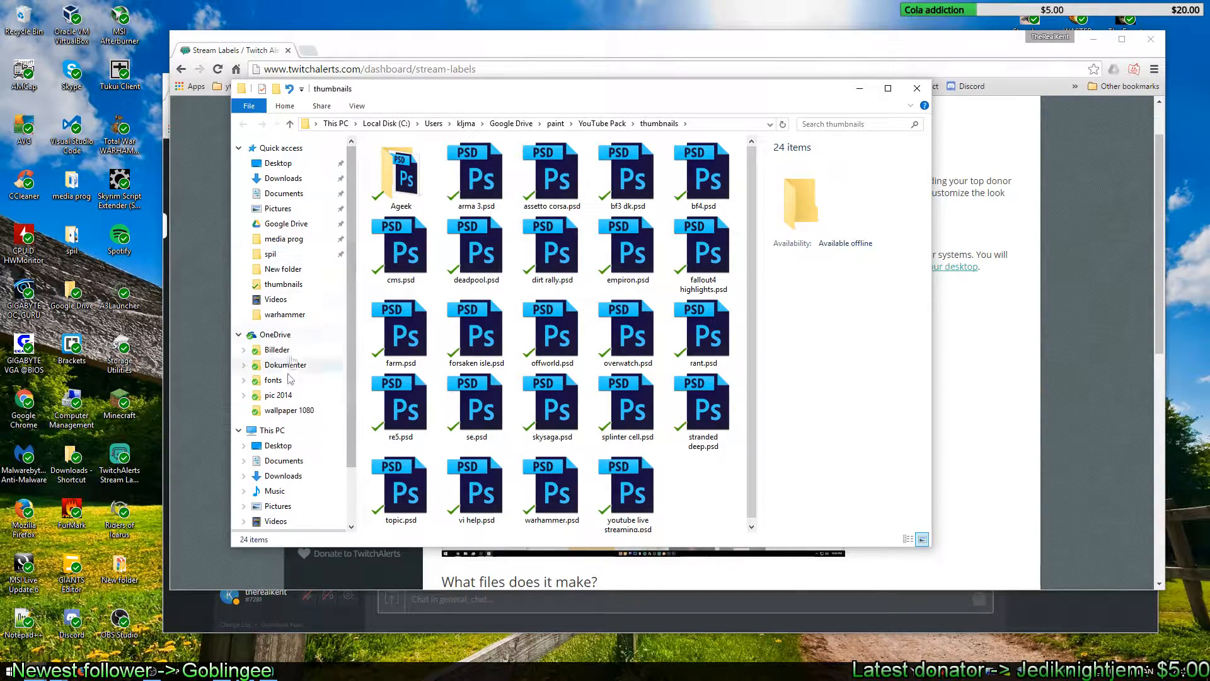
left_click(298, 225)
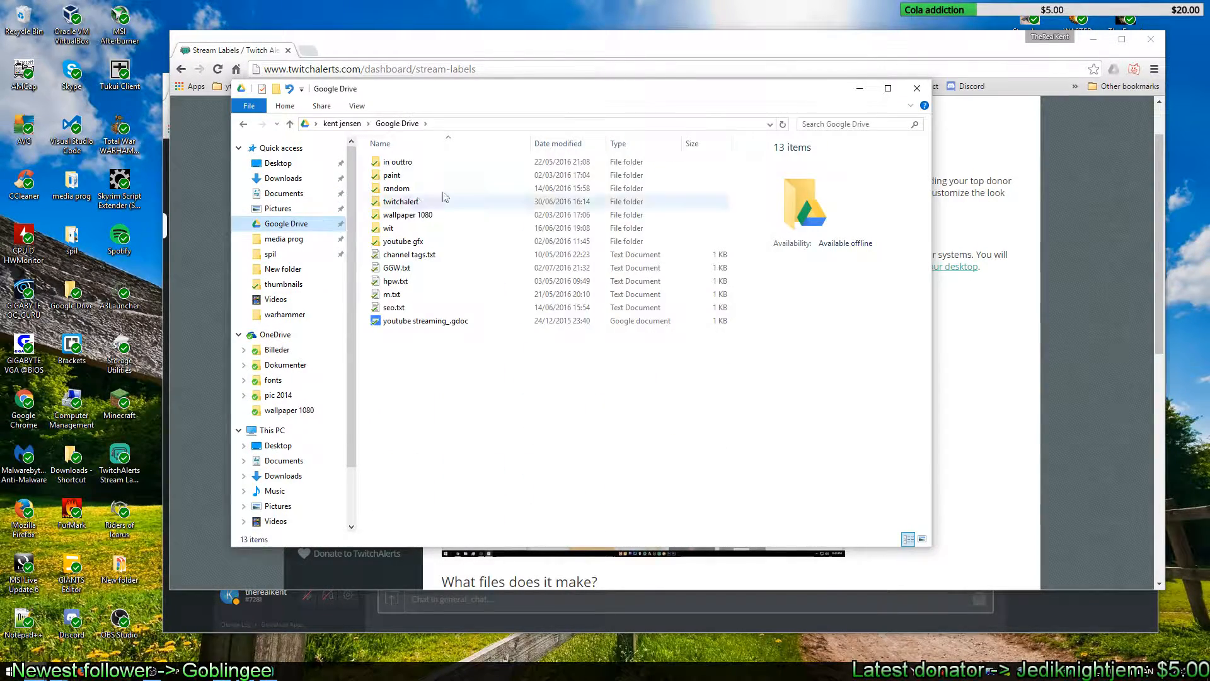
double_click(400, 201)
Step: Look through the generated label text files and open most_recent_follower.txt to view its content
scroll(473, 265, "down", 5)
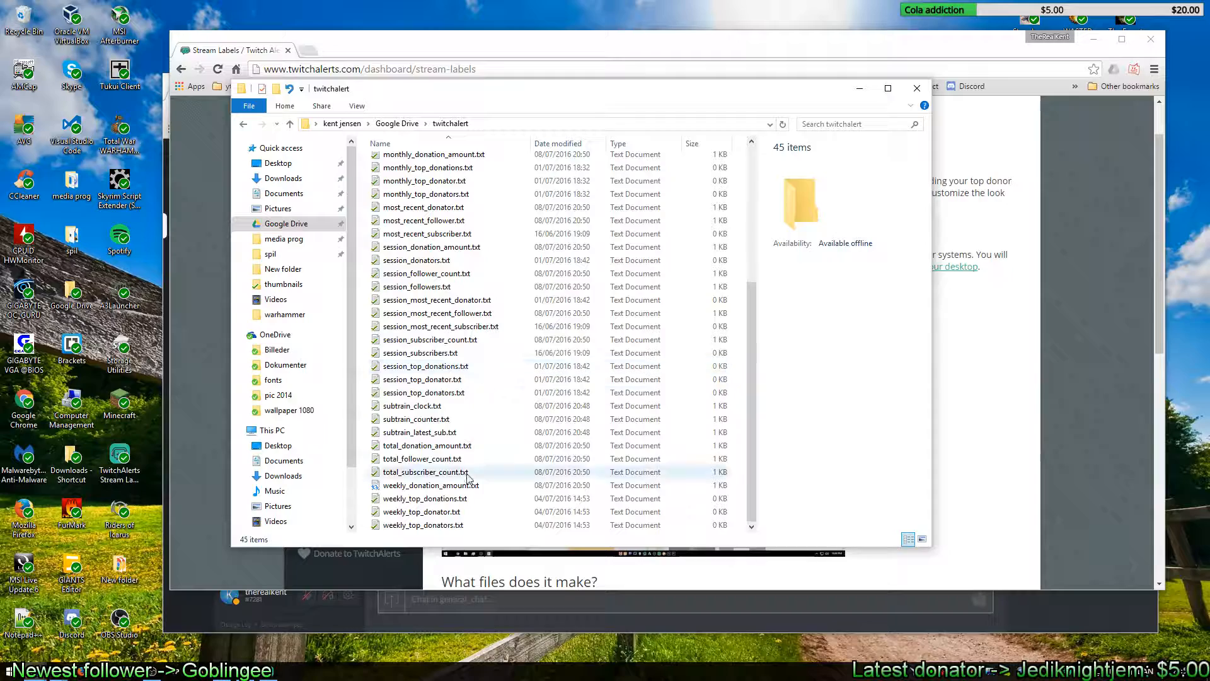
scroll(462, 486, "up", 3)
scroll(462, 486, "up", 1)
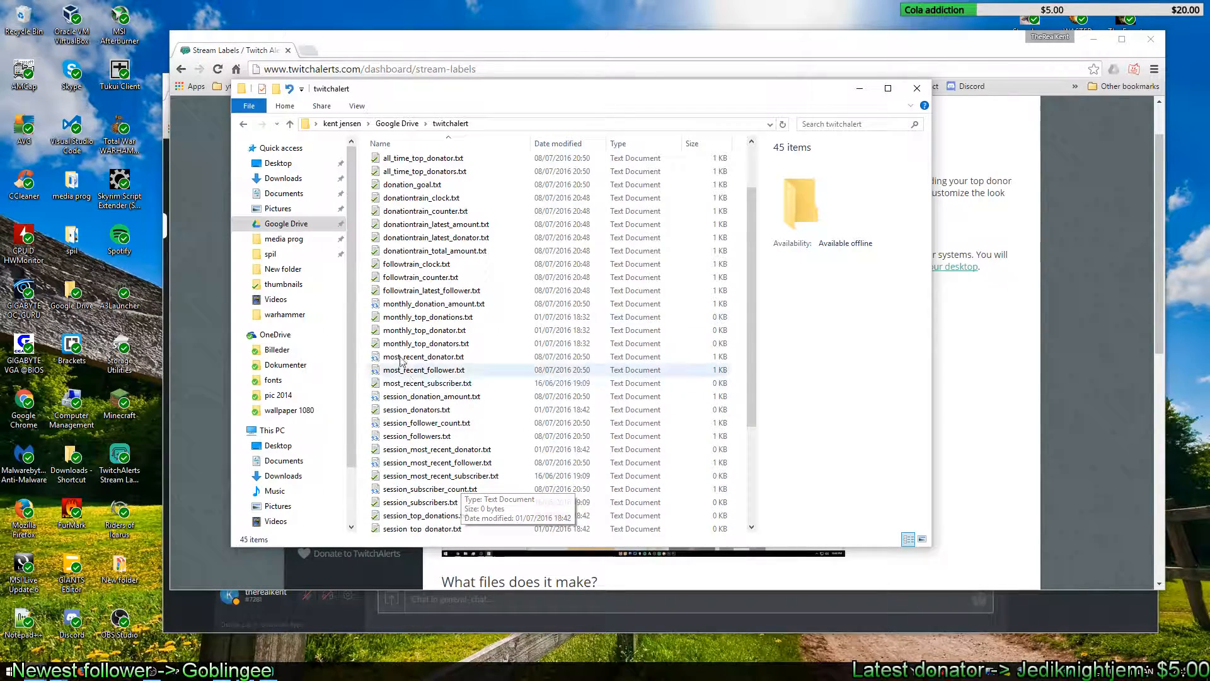
scroll(430, 479, "up", 2)
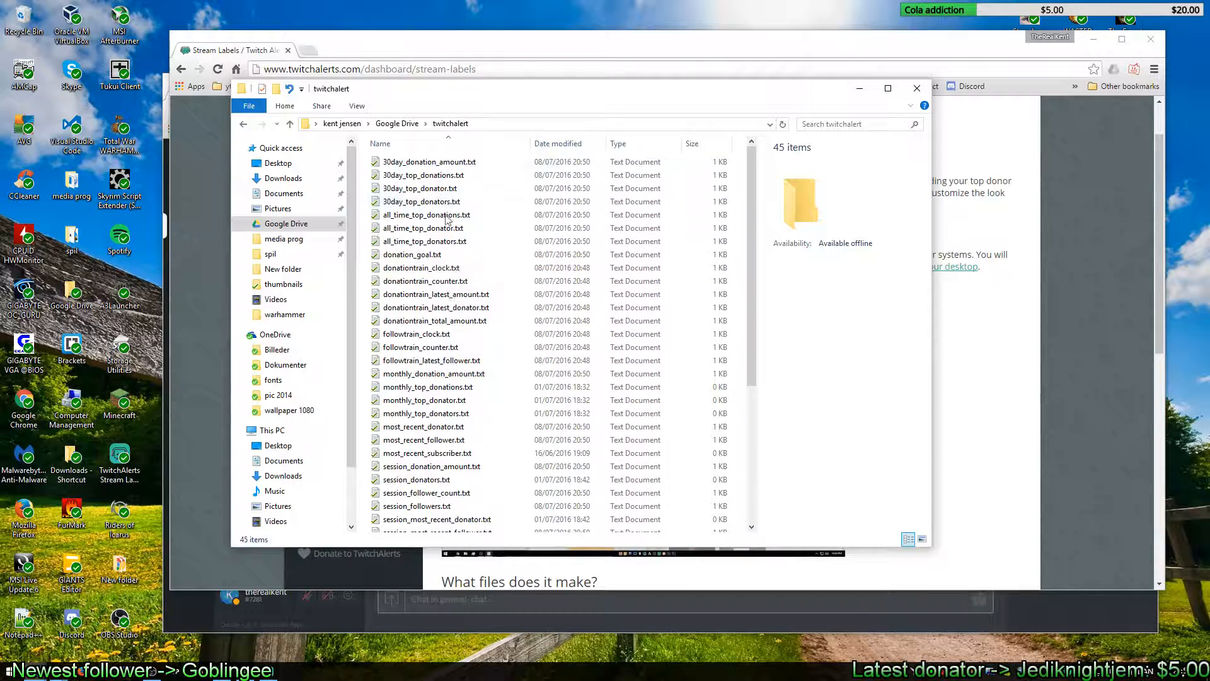
double_click(423, 440)
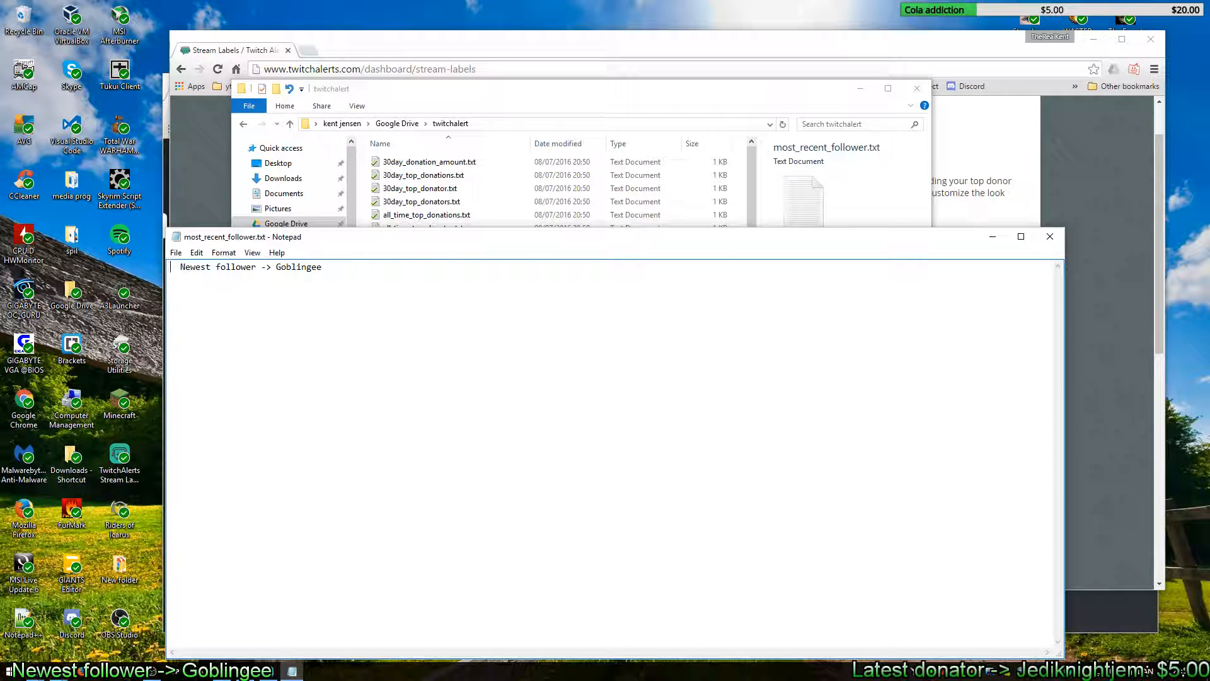
Step: Switch to OBS Studio and create a new Text (FreeType 2) source in the current scene with the default name
left_click(153, 671)
left_click_drag(605, 218, 441, 66)
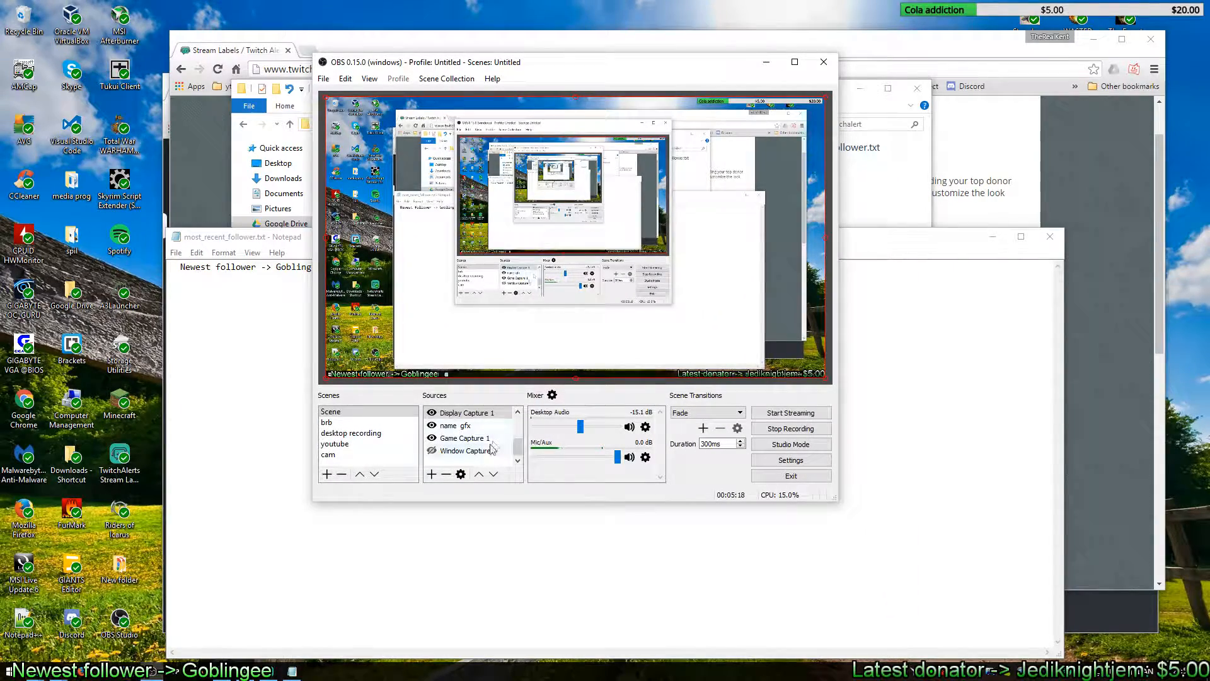
scroll(485, 449, "up", 3)
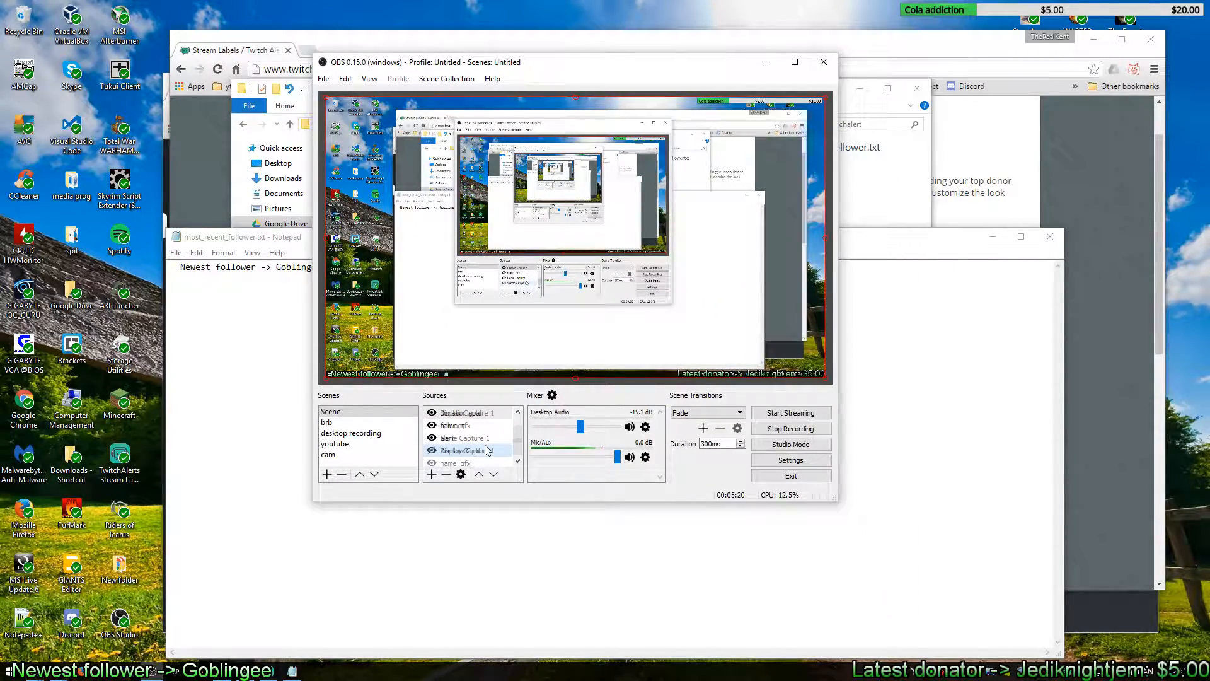
left_click(432, 475)
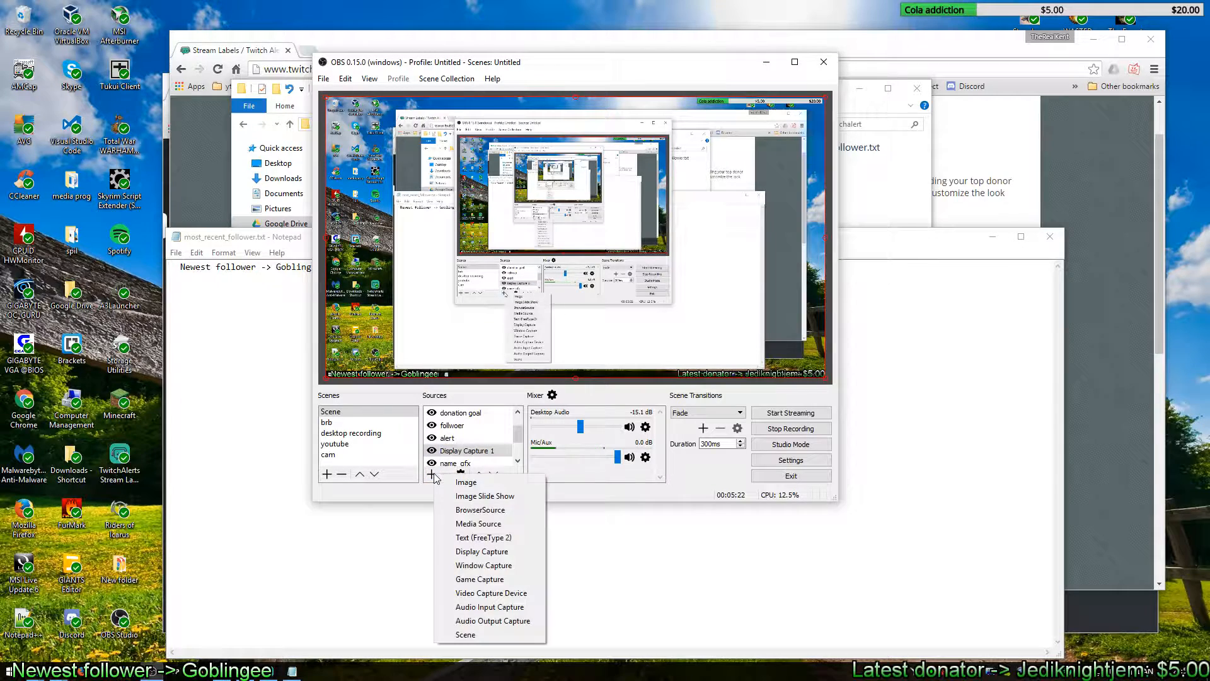
left_click(500, 541)
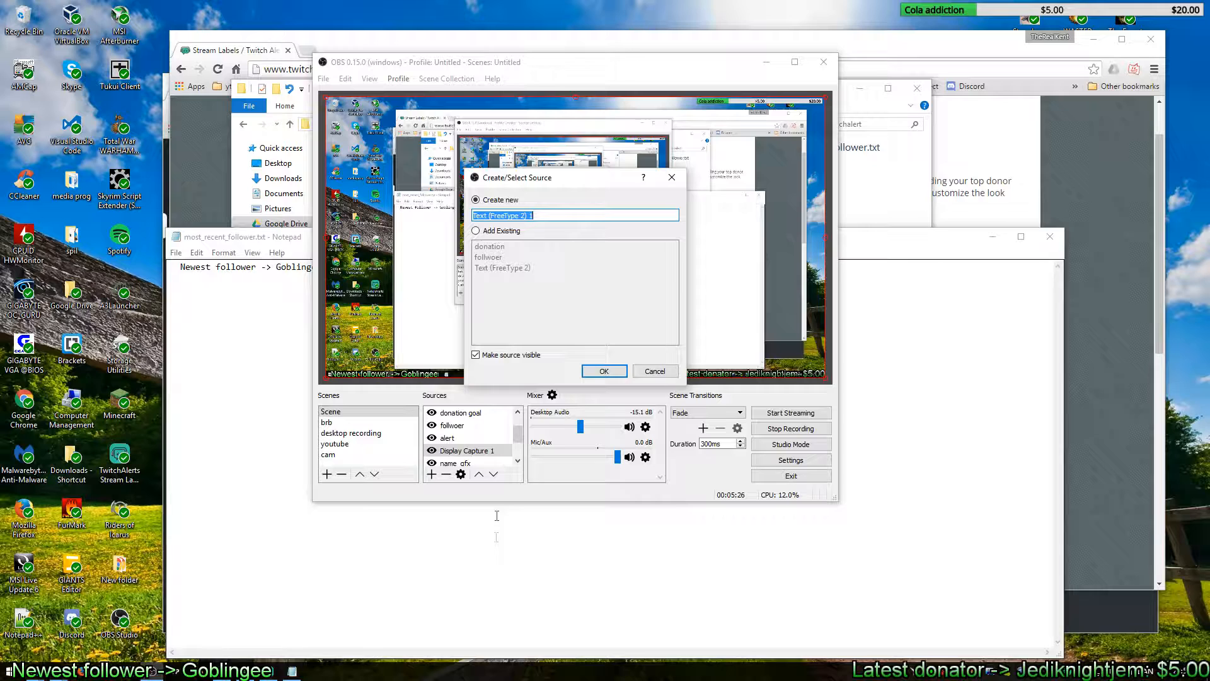
left_click(611, 371)
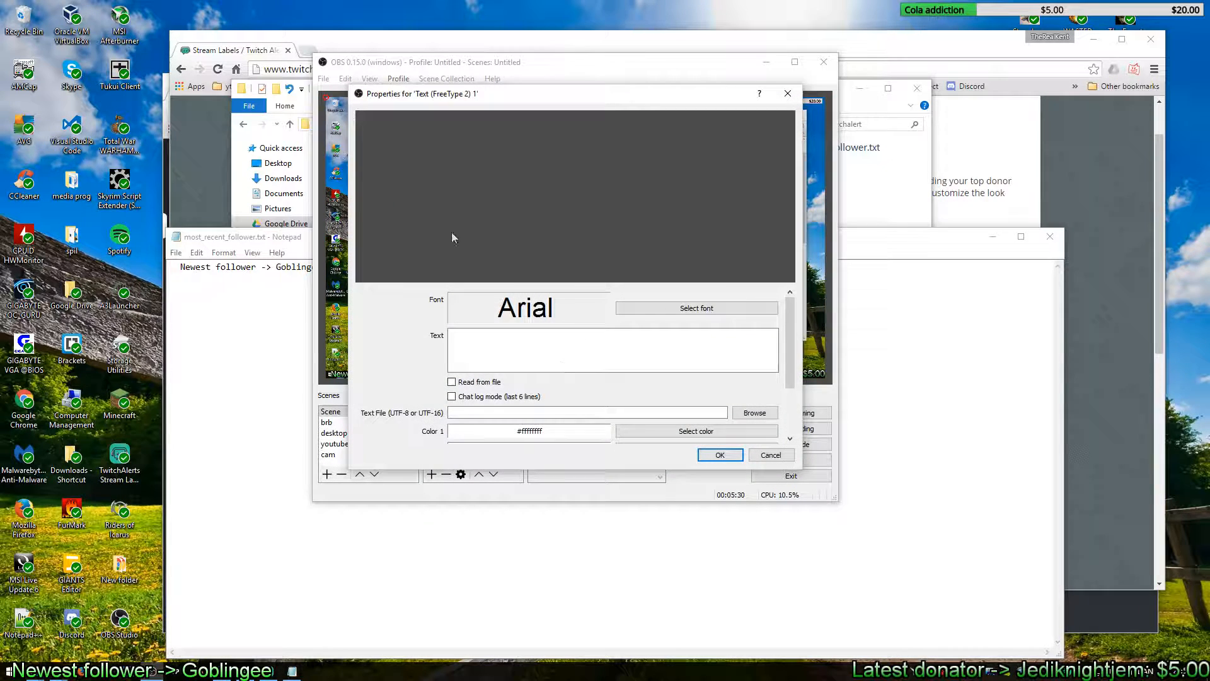
Step: Try the sample text "vnvbx" in the new text source and clear it again
left_click(496, 340)
type("vnvbx")
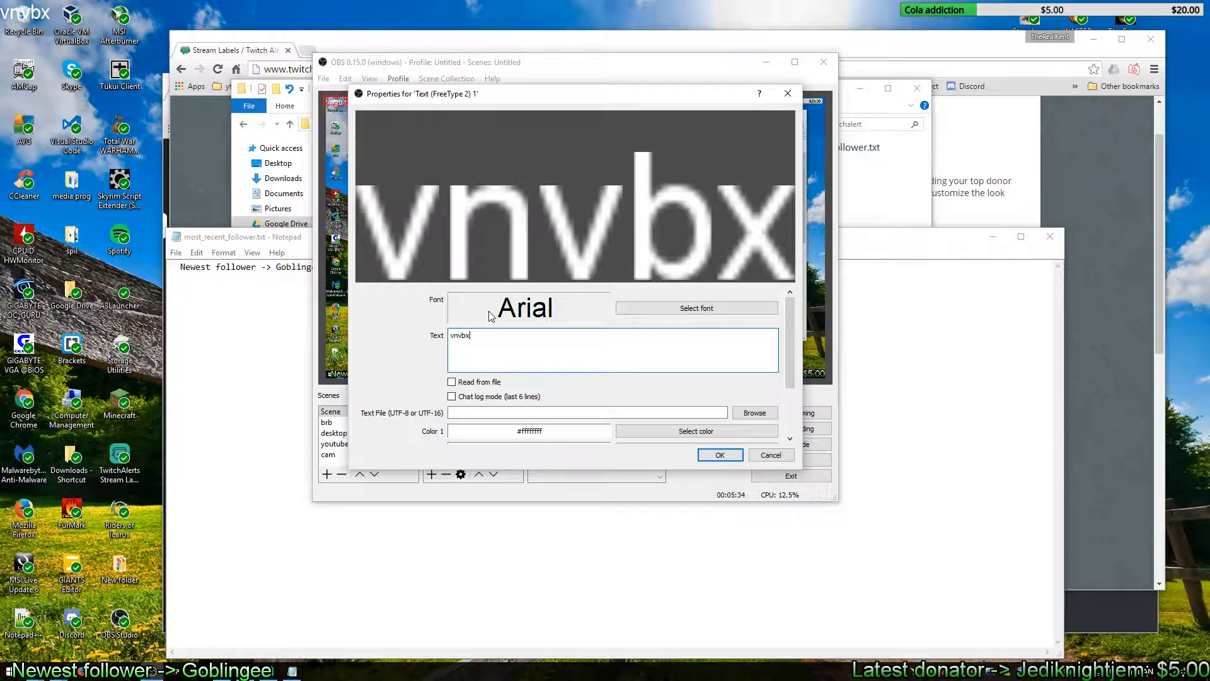
key("BackSpace")
key("BackSpace")
key("BackSpace")
key("BackSpace")
key("BackSpace")
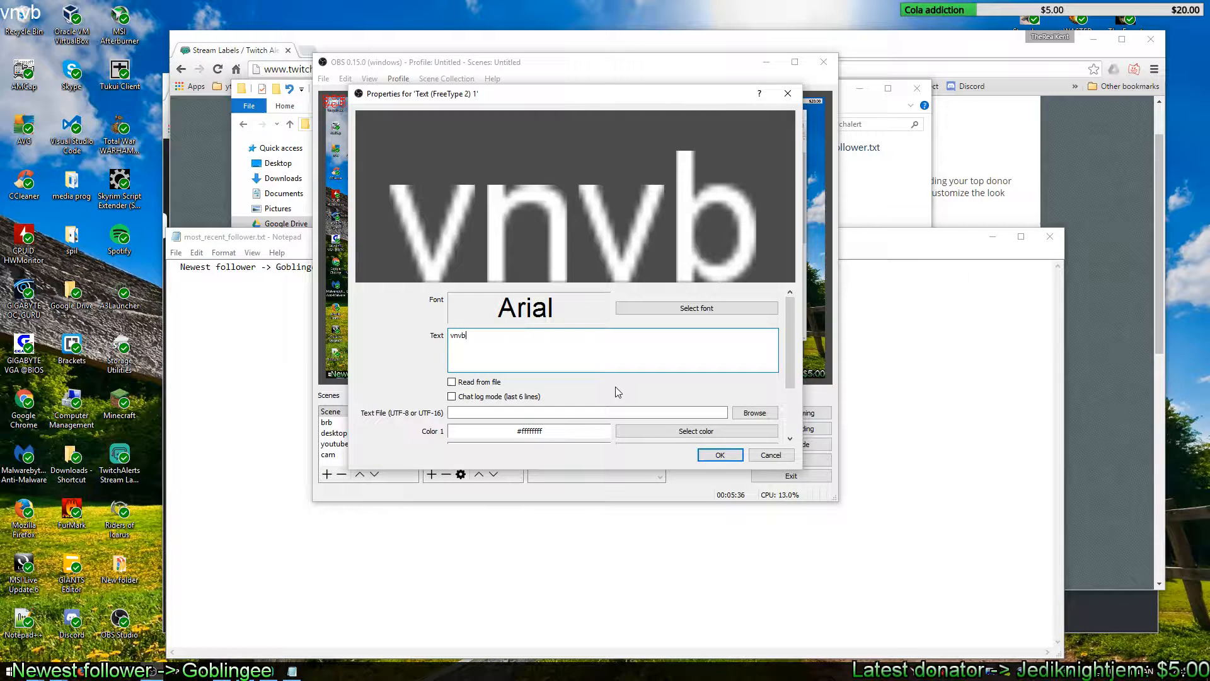
Step: Enable reading from a file for the text source and load most_recent_follower.txt from the Google Drive twitchalert folder
left_click(452, 382)
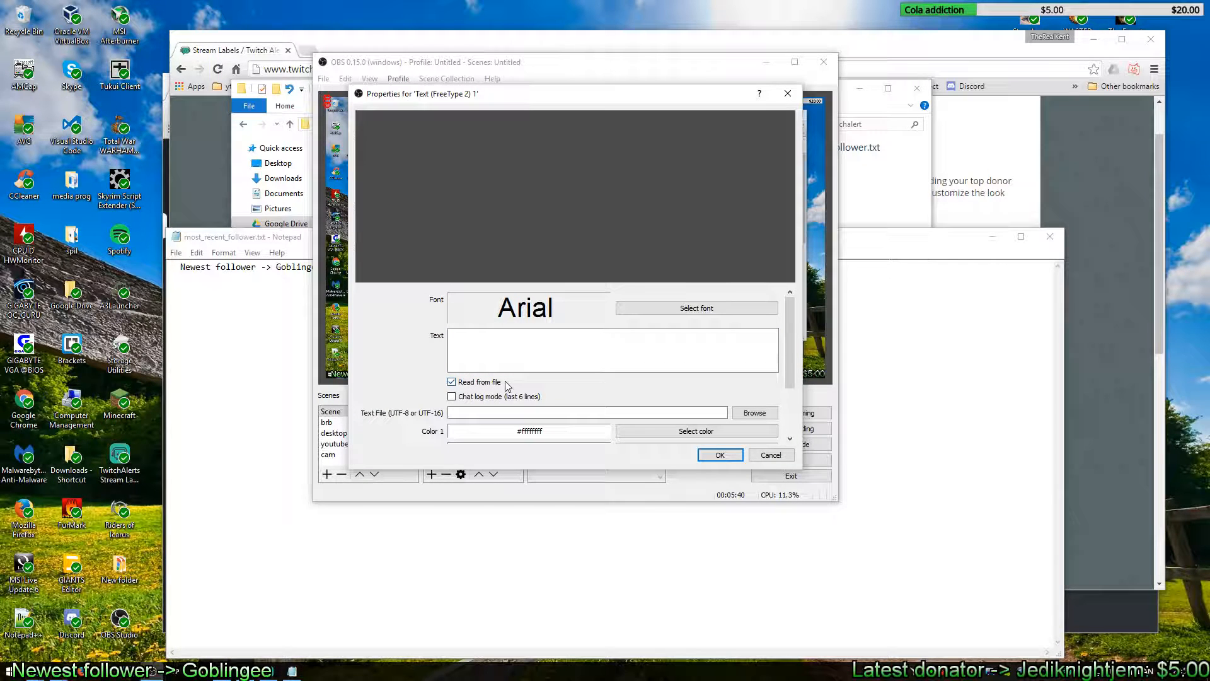
scroll(734, 410, "down", 2)
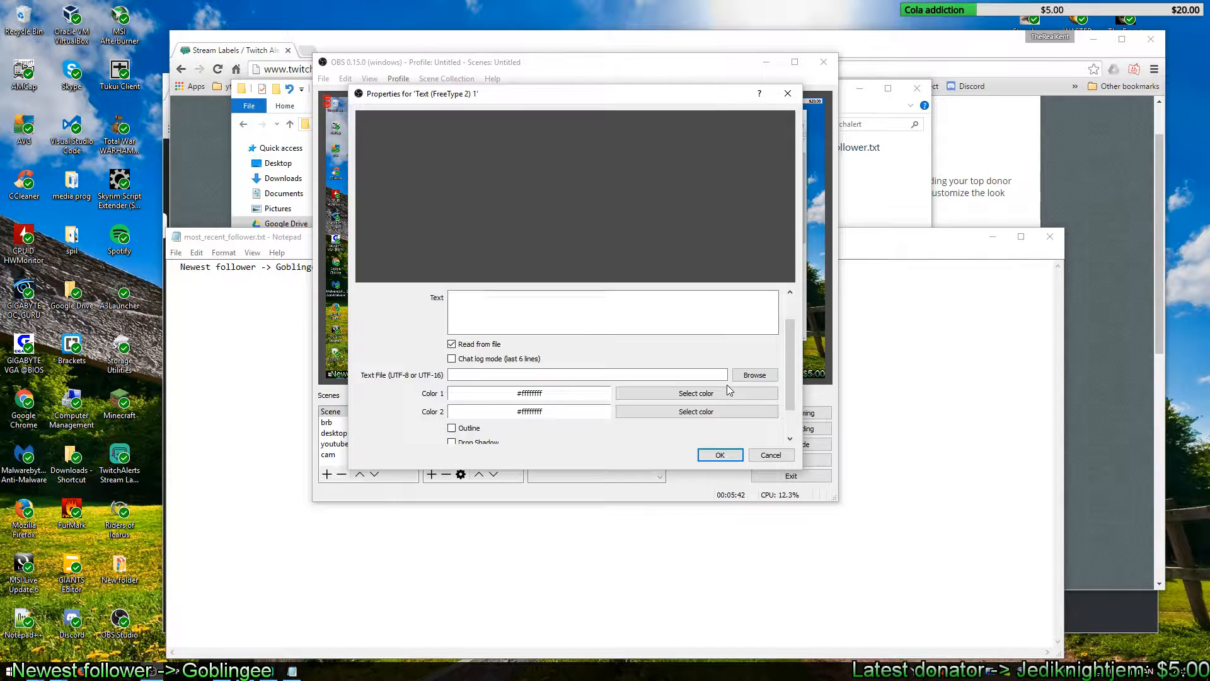
left_click(752, 338)
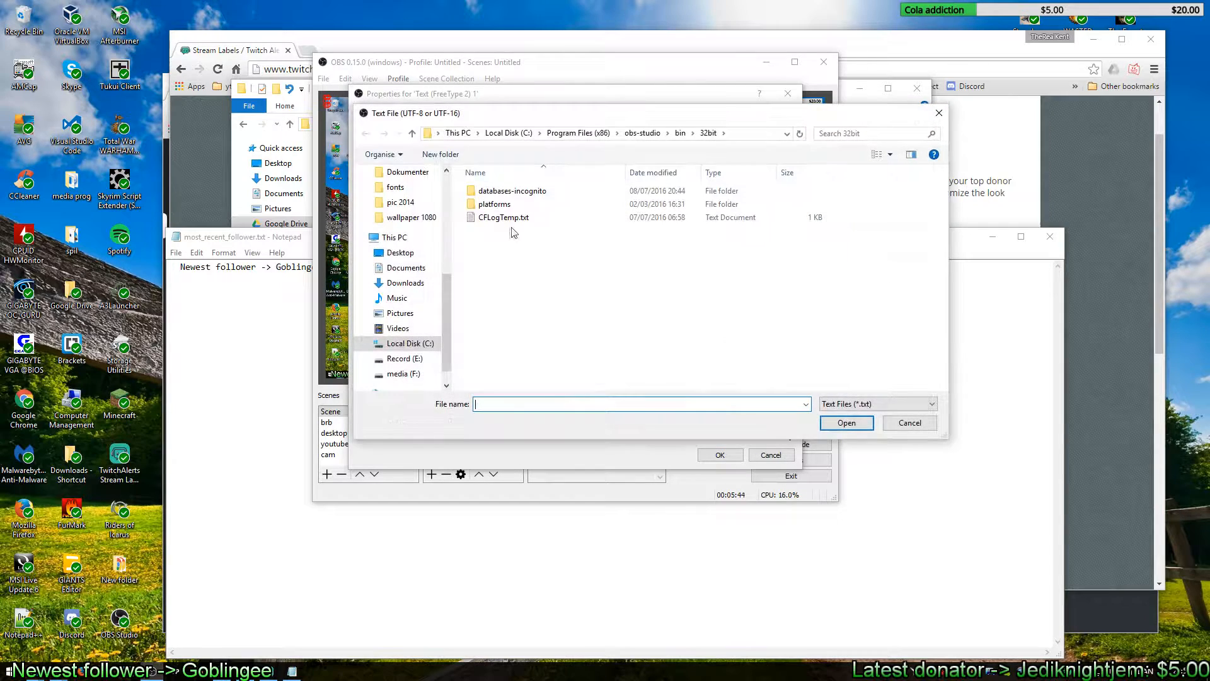
scroll(403, 284, "up", 6)
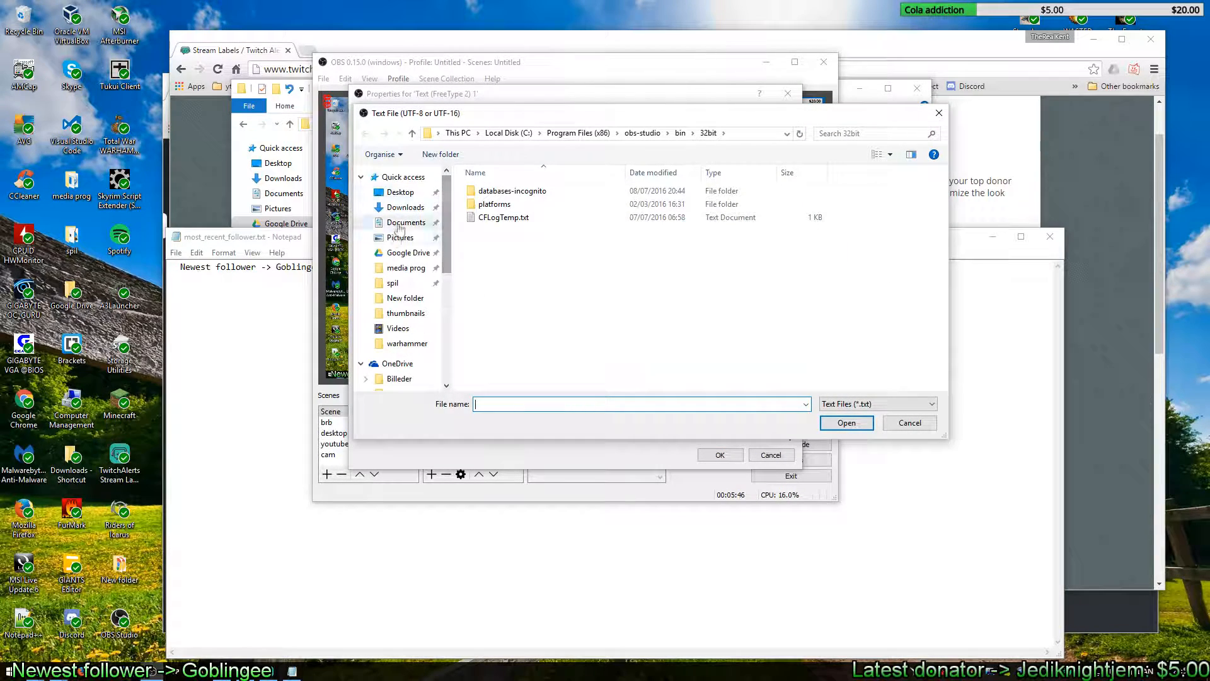
left_click(391, 255)
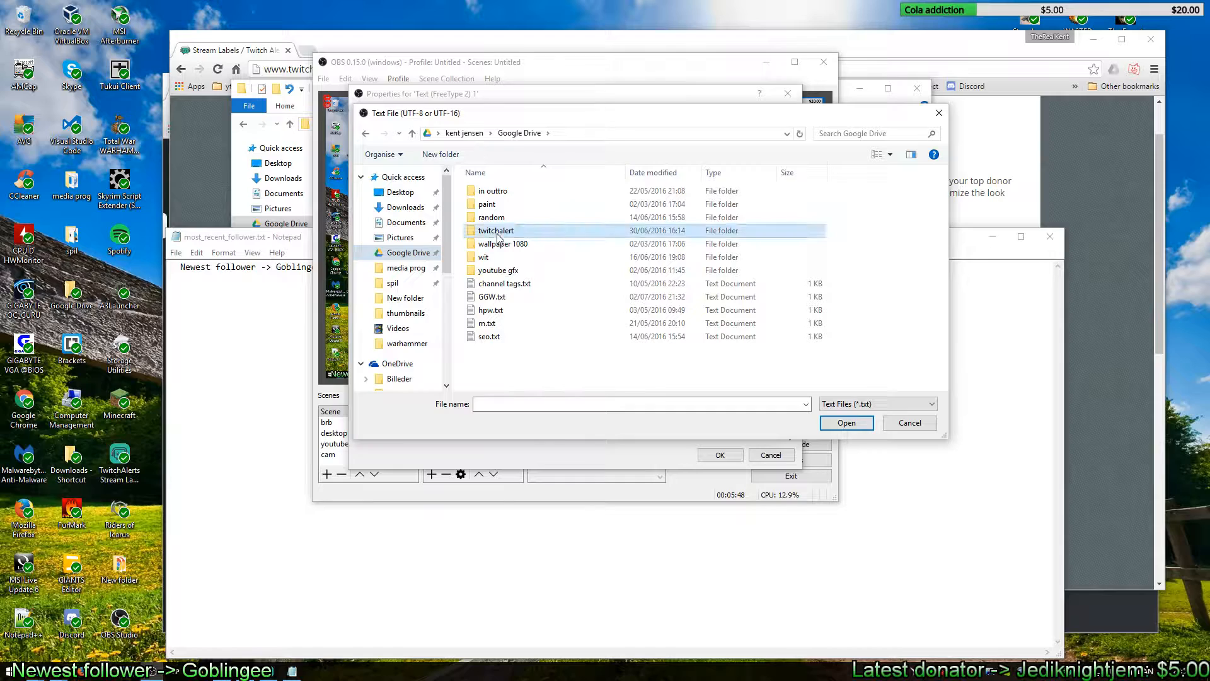
double_click(520, 231)
scroll(542, 315, "down", 3)
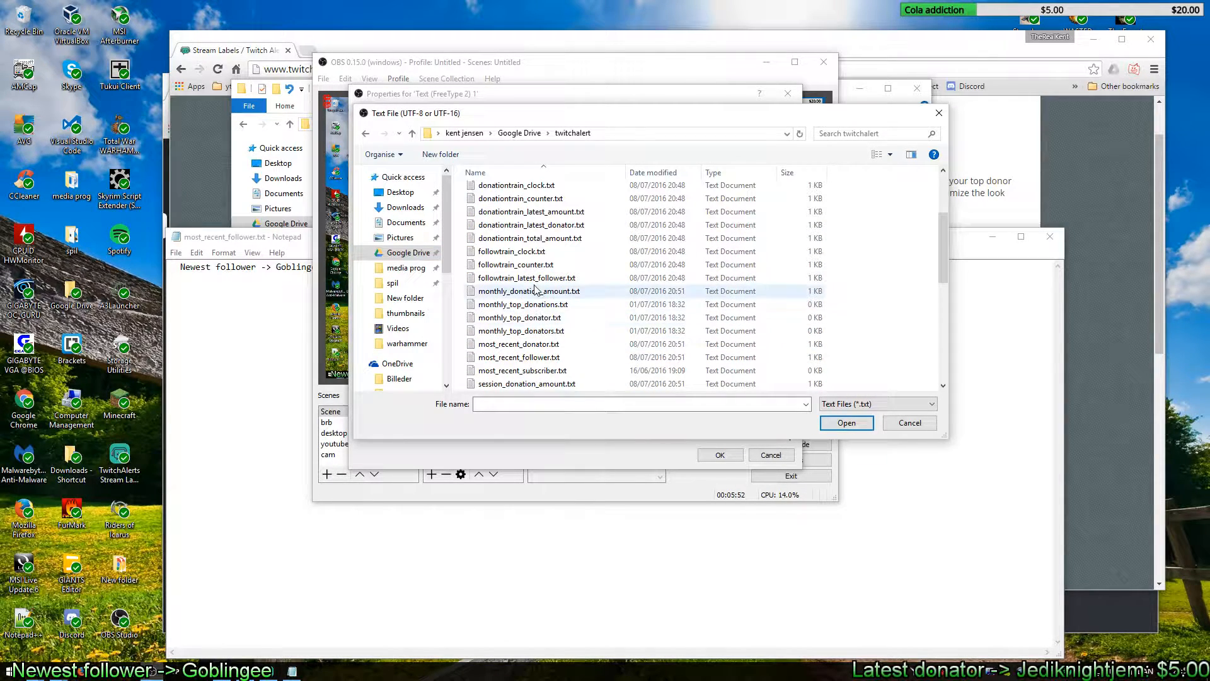
left_click(533, 356)
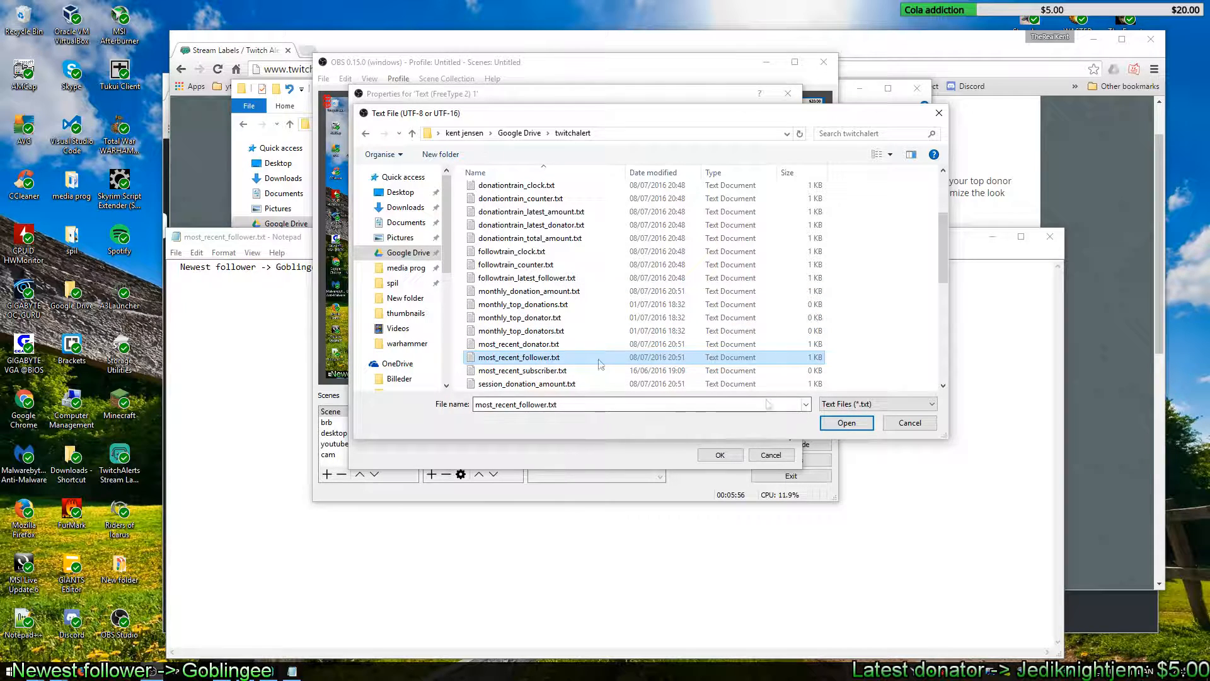
left_click_drag(306, 239, 156, 205)
left_click(846, 422)
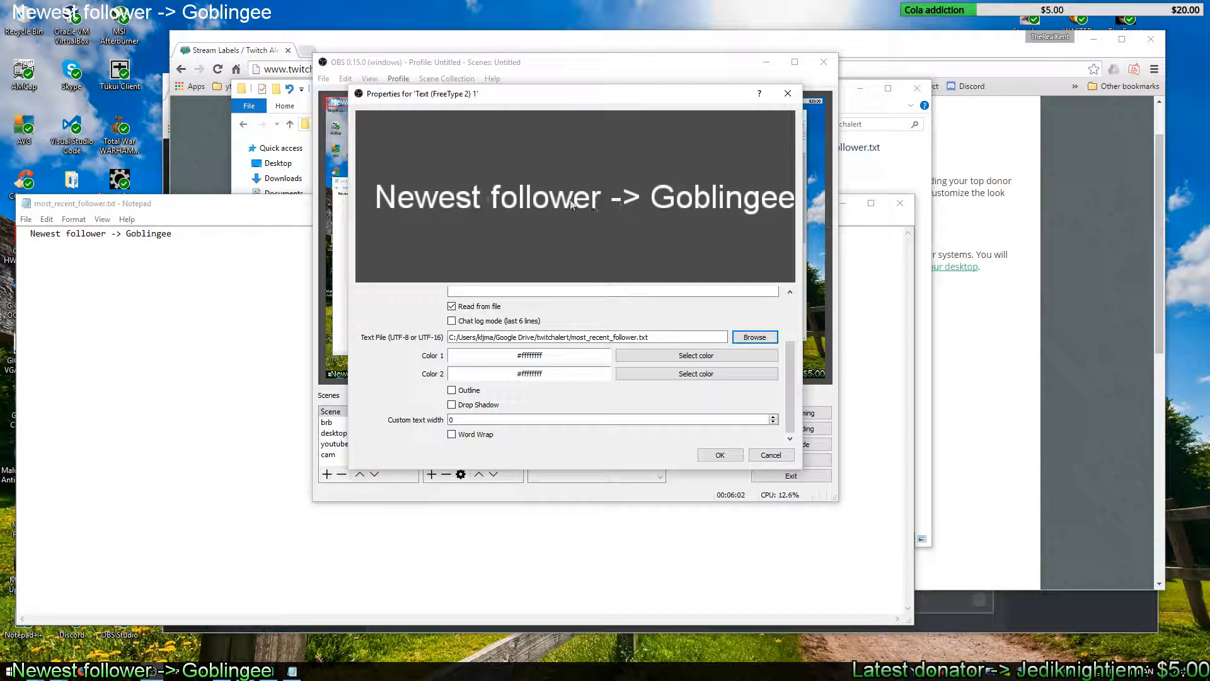
Step: Apply Outline and Drop Shadow to the follower text, and enlarge it in the scene preview
left_click(659, 357)
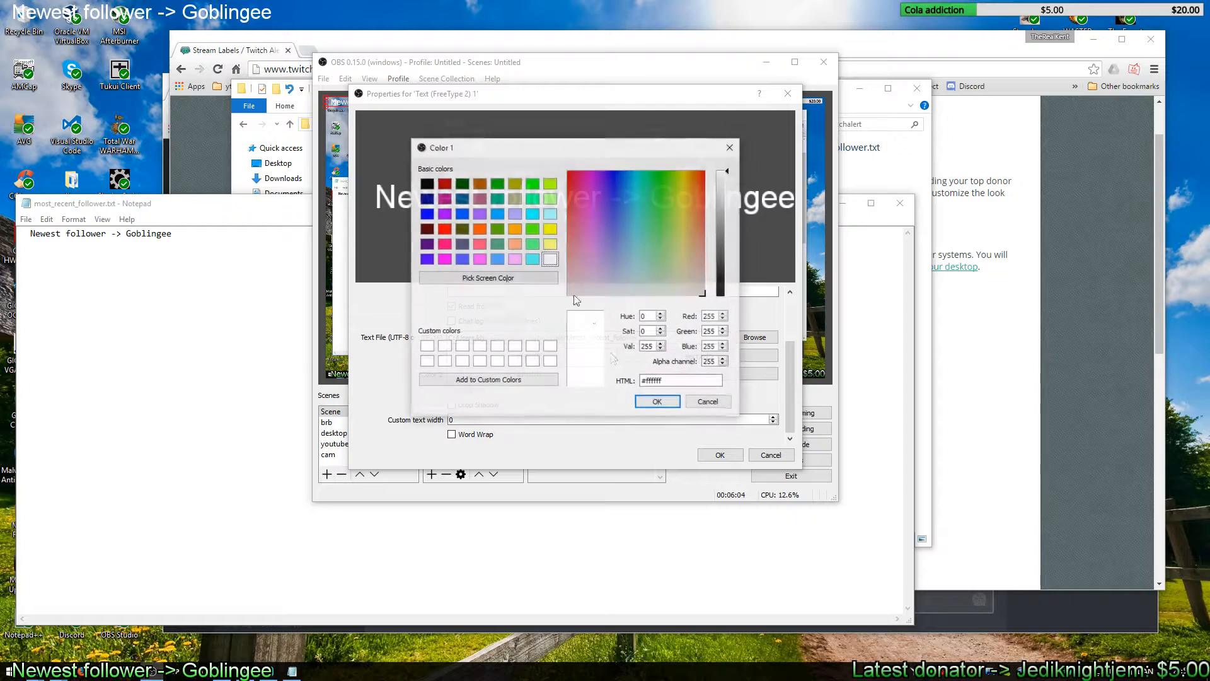
left_click(707, 405)
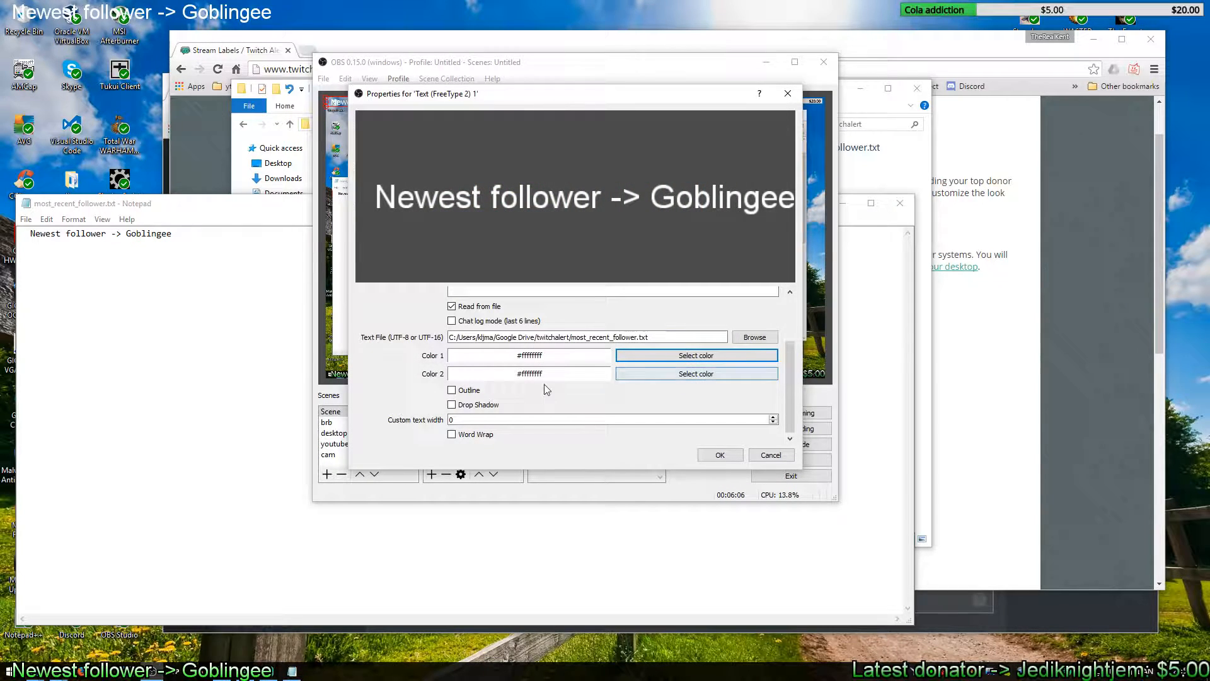
left_click(462, 394)
left_click(474, 407)
scroll(583, 417, "down", 1)
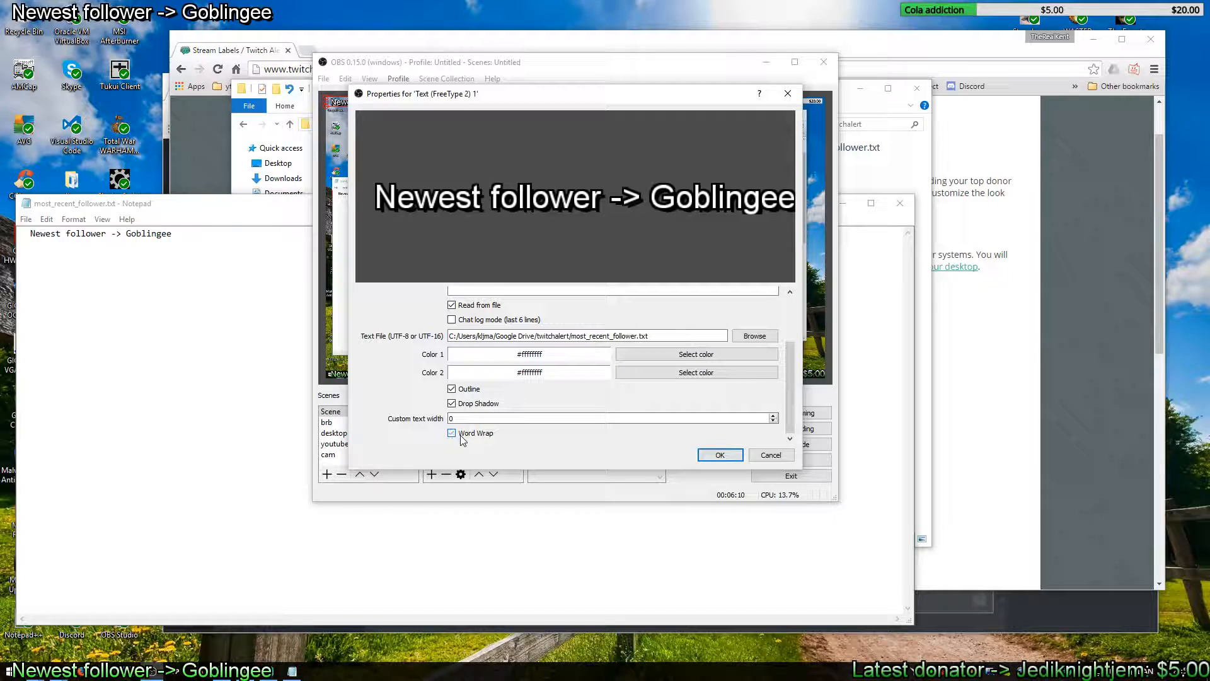
left_click(720, 454)
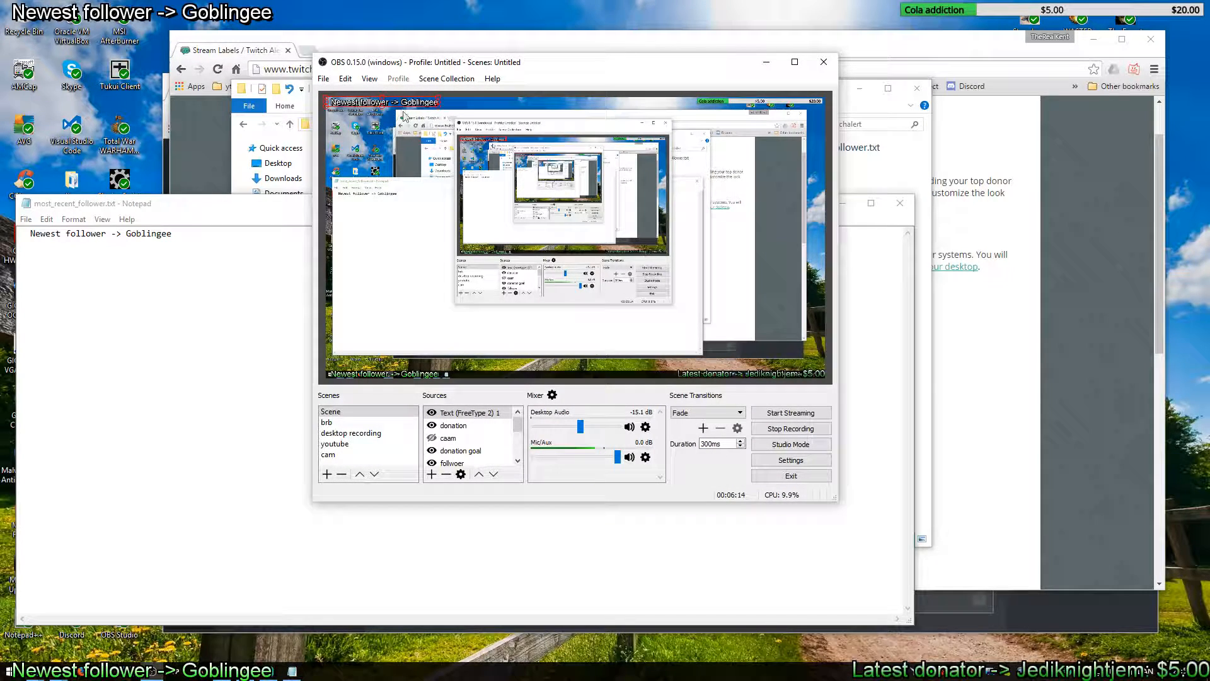
left_click_drag(401, 107, 469, 167)
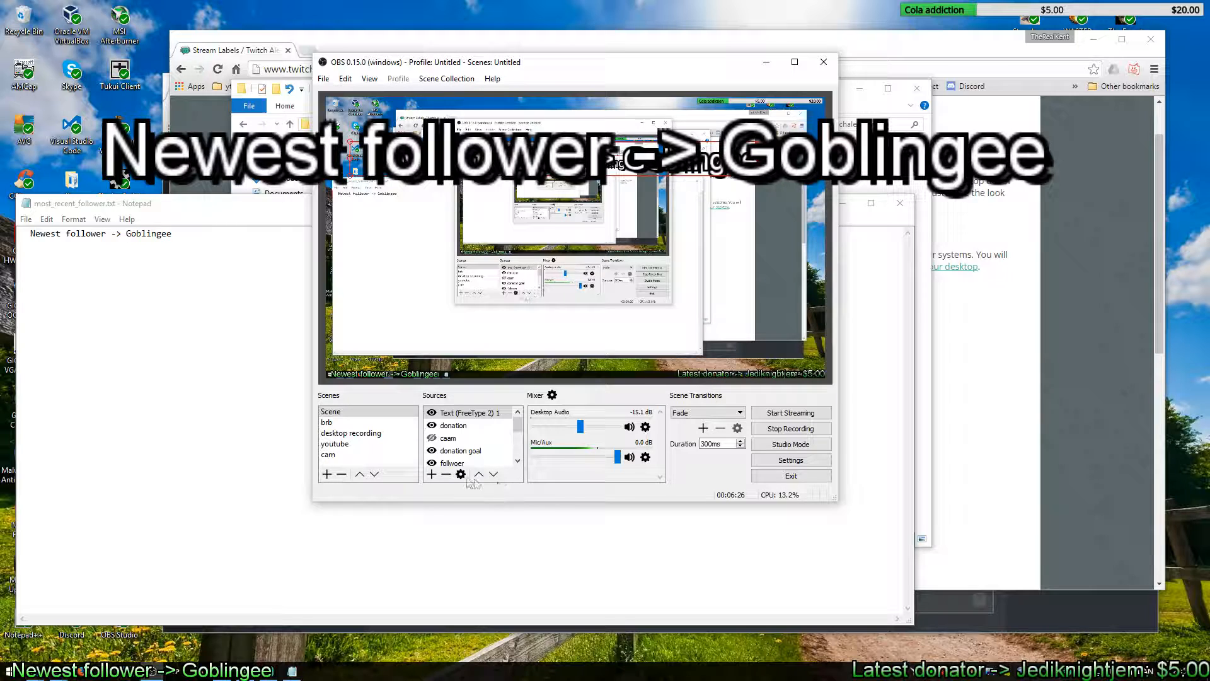
Step: Create another new Text (FreeType 2) source in the current scene with the default name
left_click(432, 474)
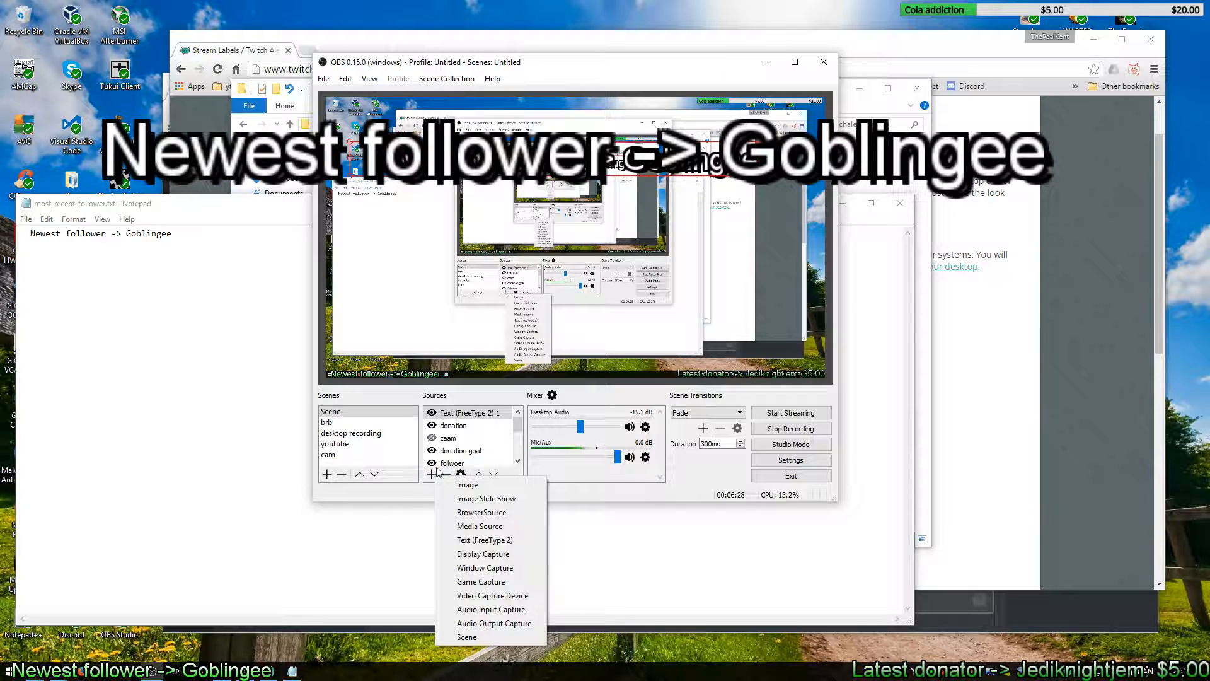
left_click(510, 540)
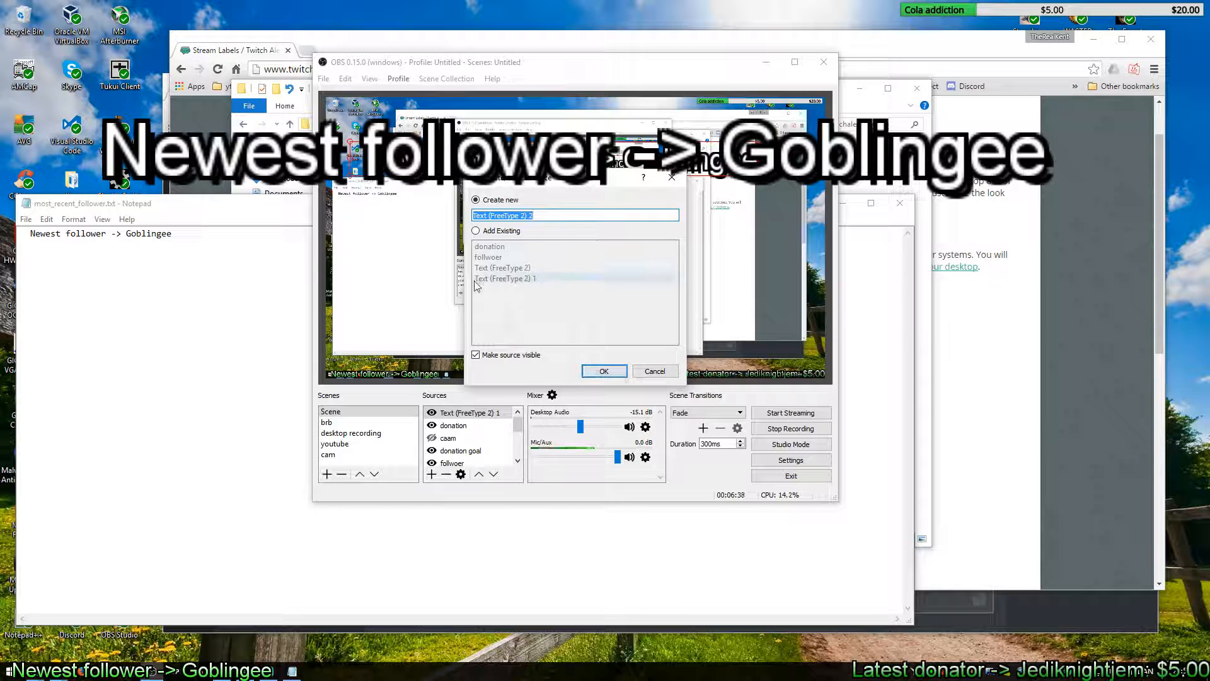
left_click(502, 232)
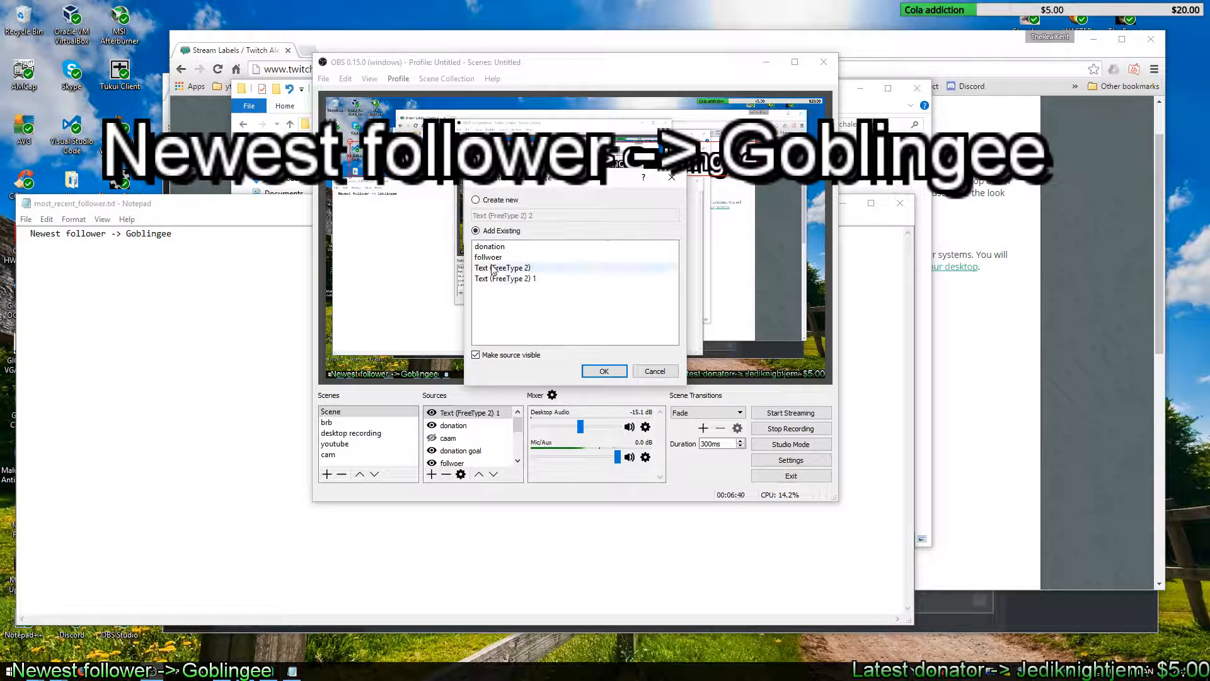
left_click(496, 202)
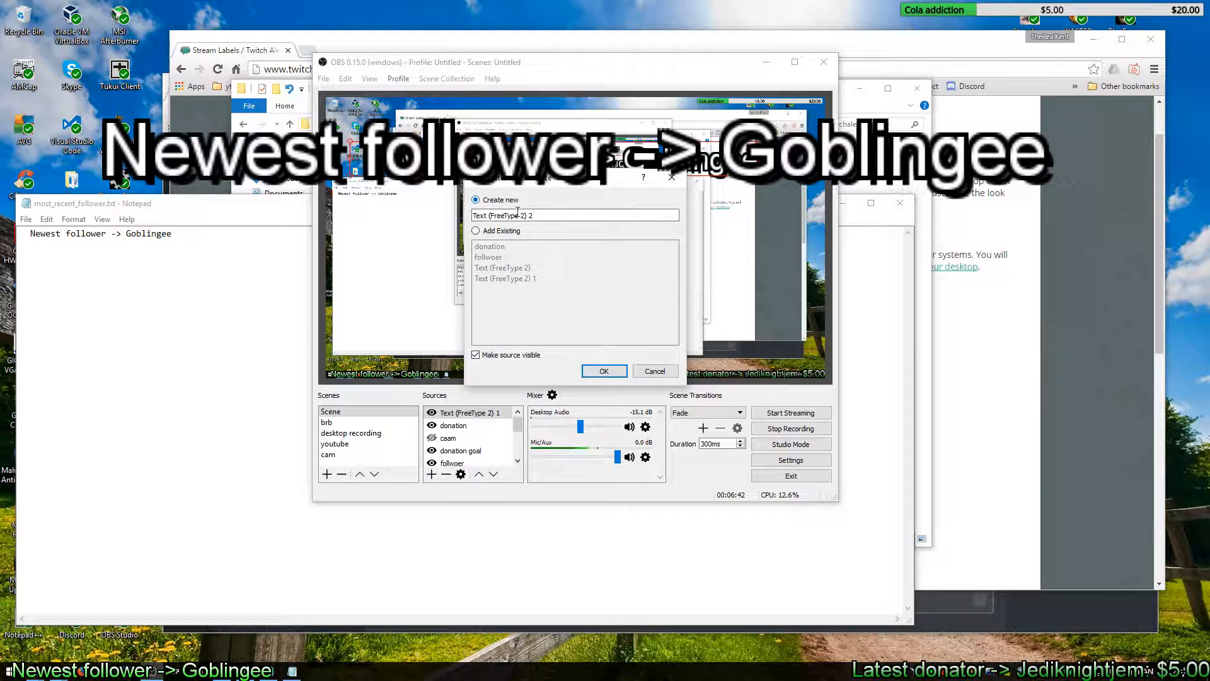
left_click(603, 372)
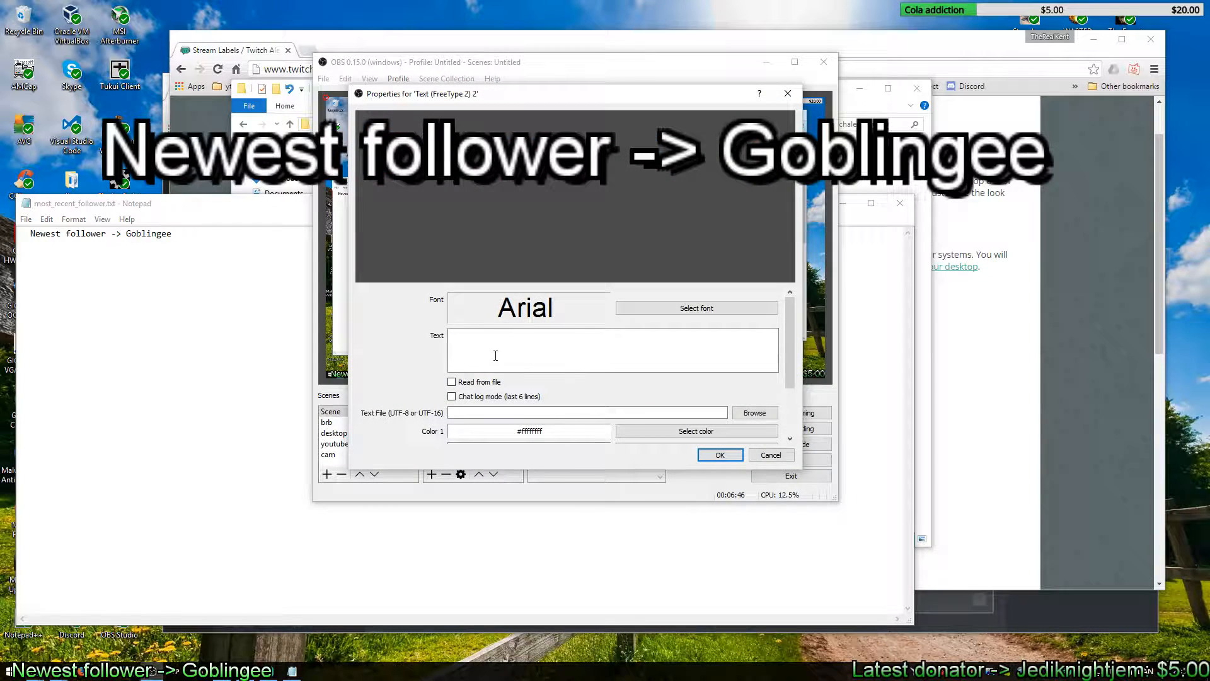
Step: Load most_recent_donator.txt from the Google Drive twitchalert folder as the text source's file
left_click(750, 413)
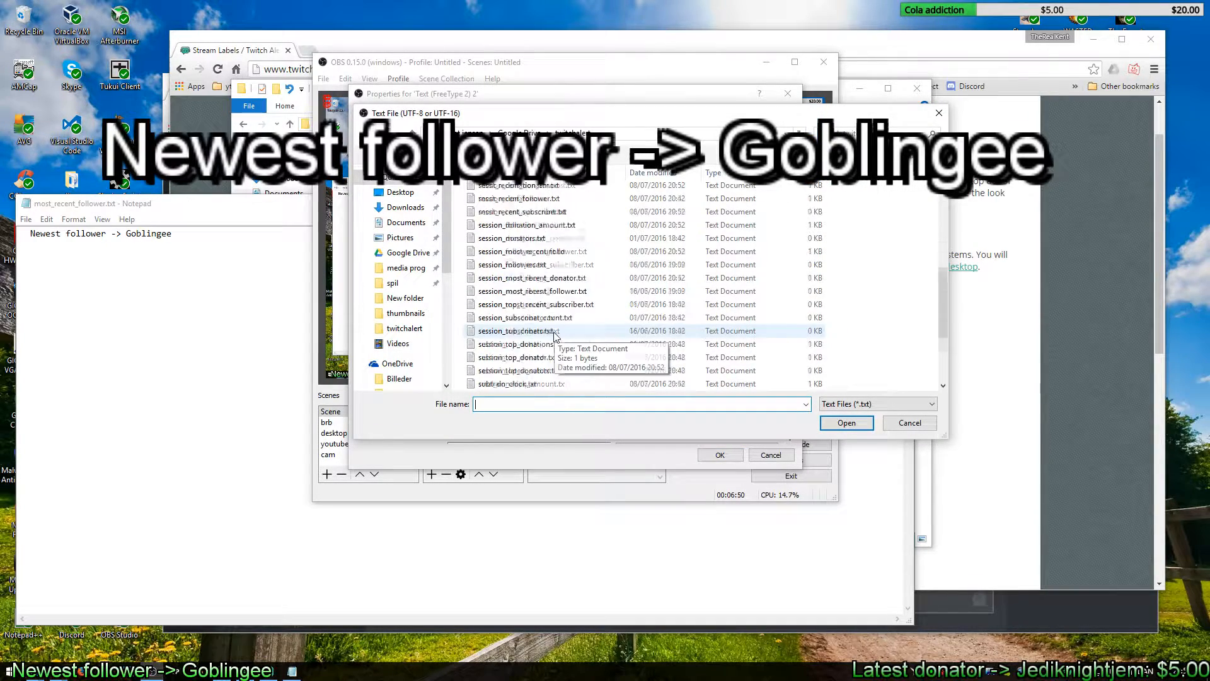
scroll(555, 335, "up", 1)
scroll(552, 338, "down", 10)
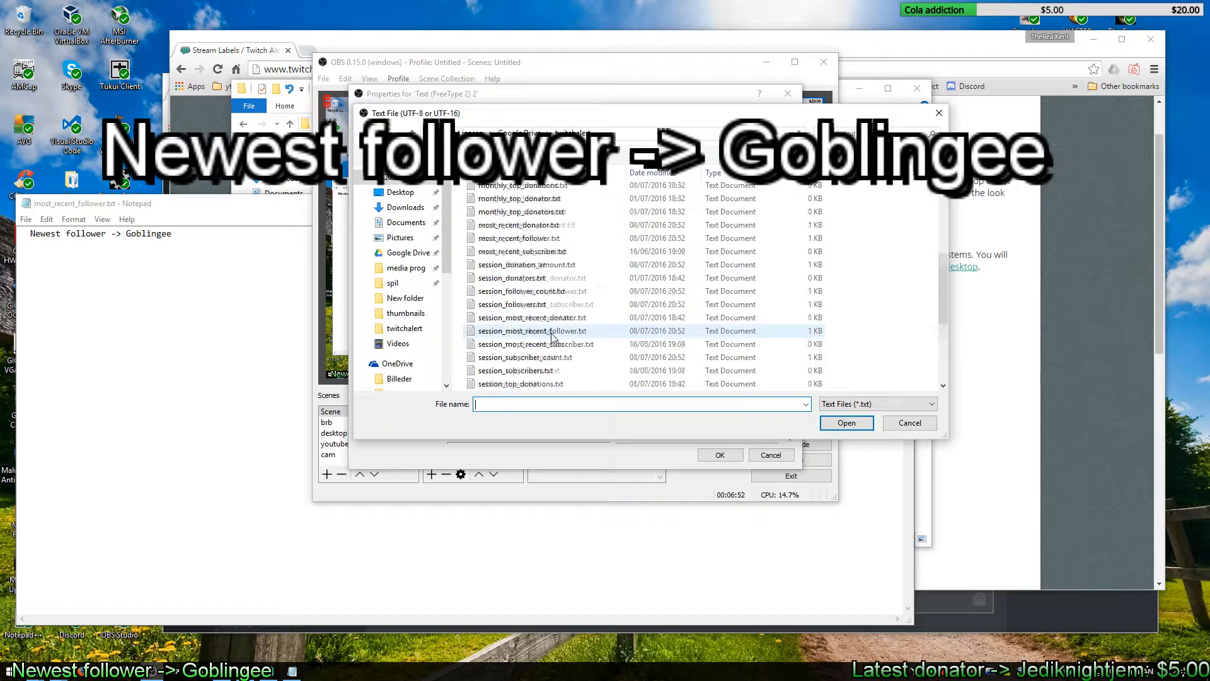
scroll(548, 330, "up", 10)
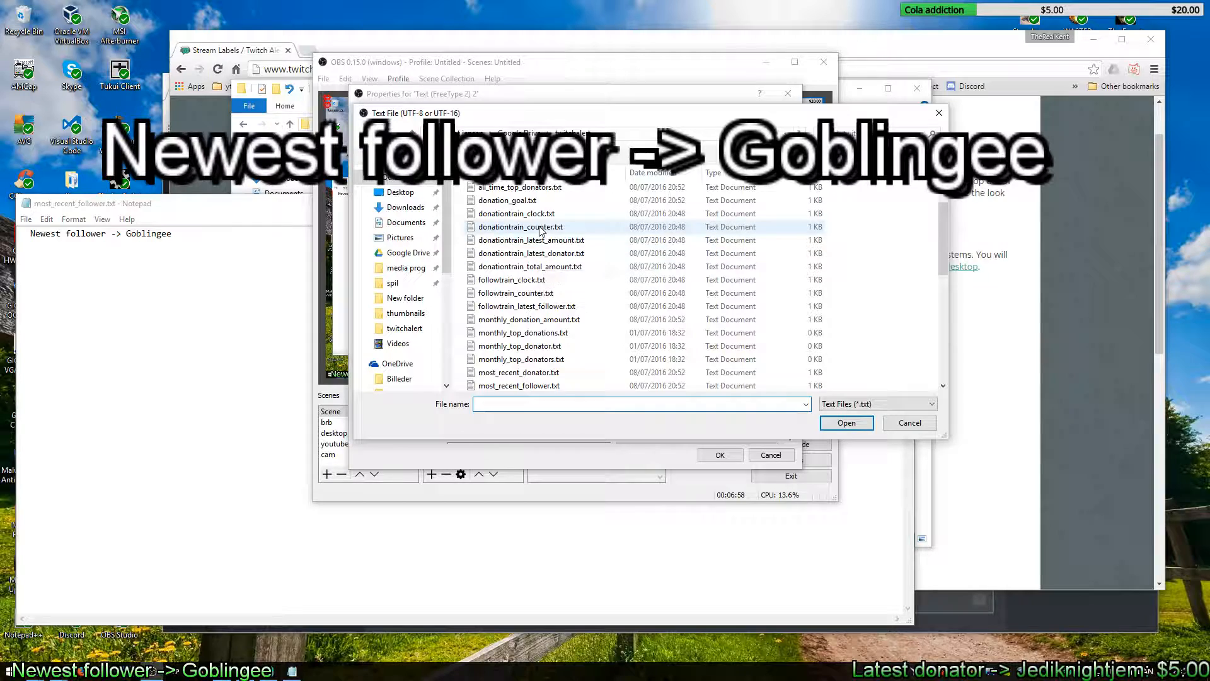
scroll(543, 243, "up", 2)
scroll(543, 265, "down", 2)
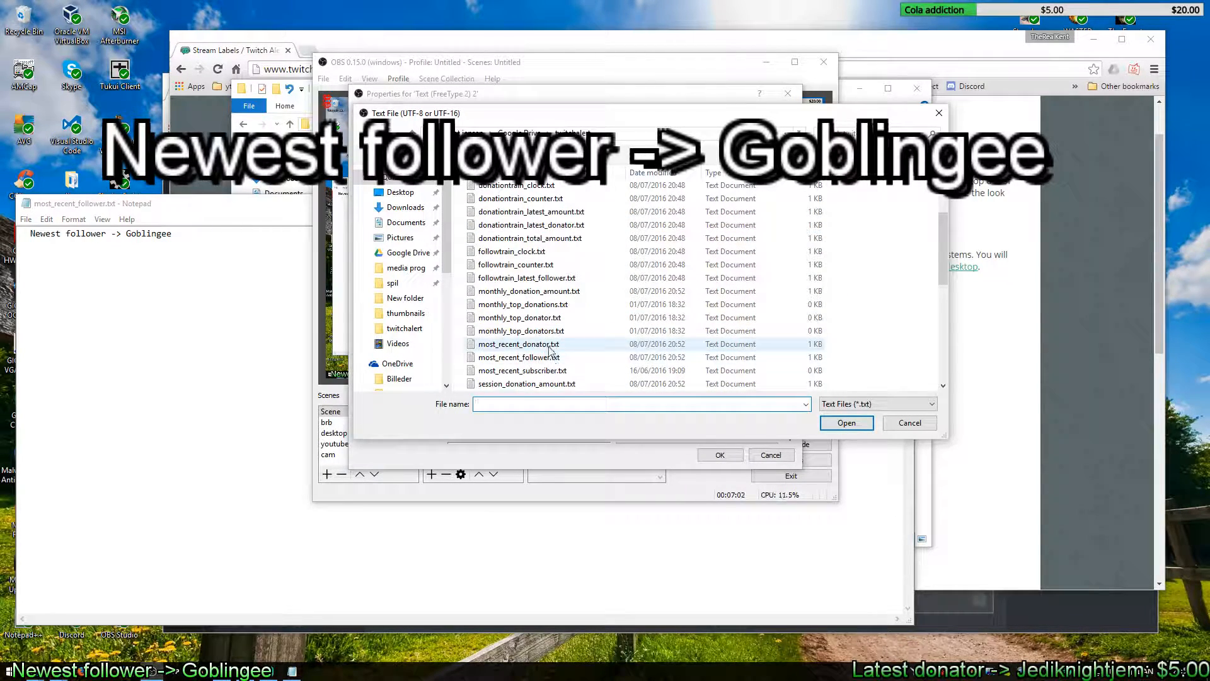
double_click(546, 344)
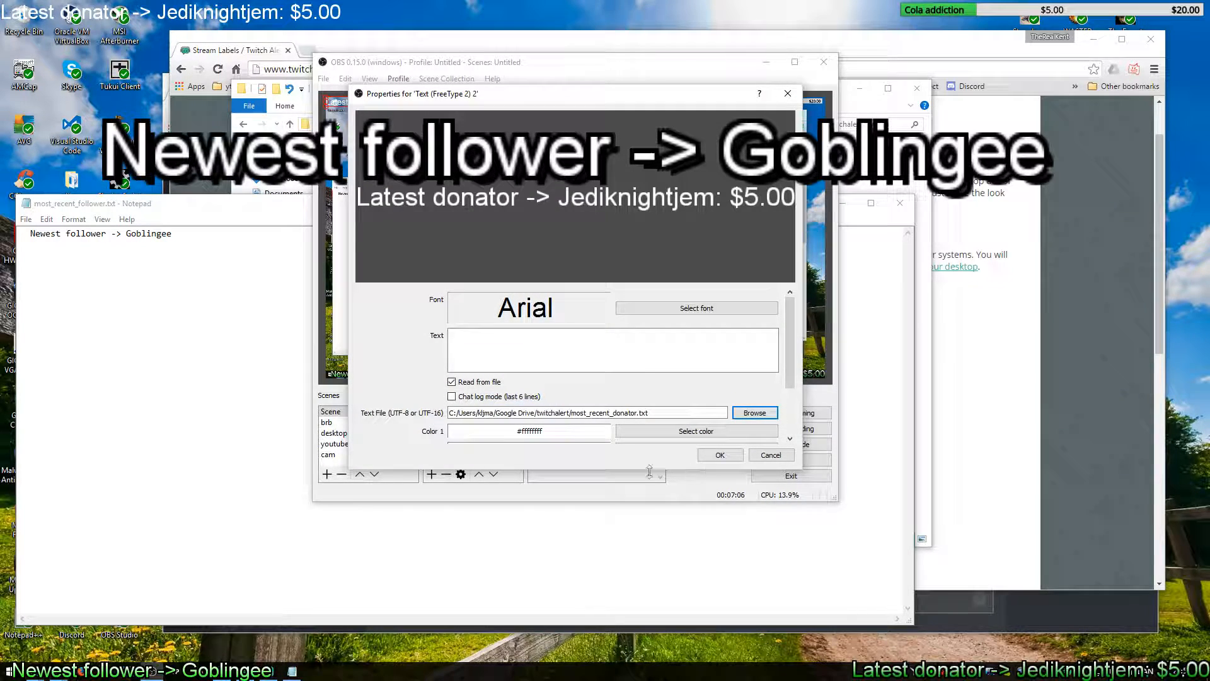
Step: Set the donator text's Color 1 to yellow (#ffff00) and Color 2 to green (#00ff00)
scroll(679, 351, "down", 1)
left_click(690, 357)
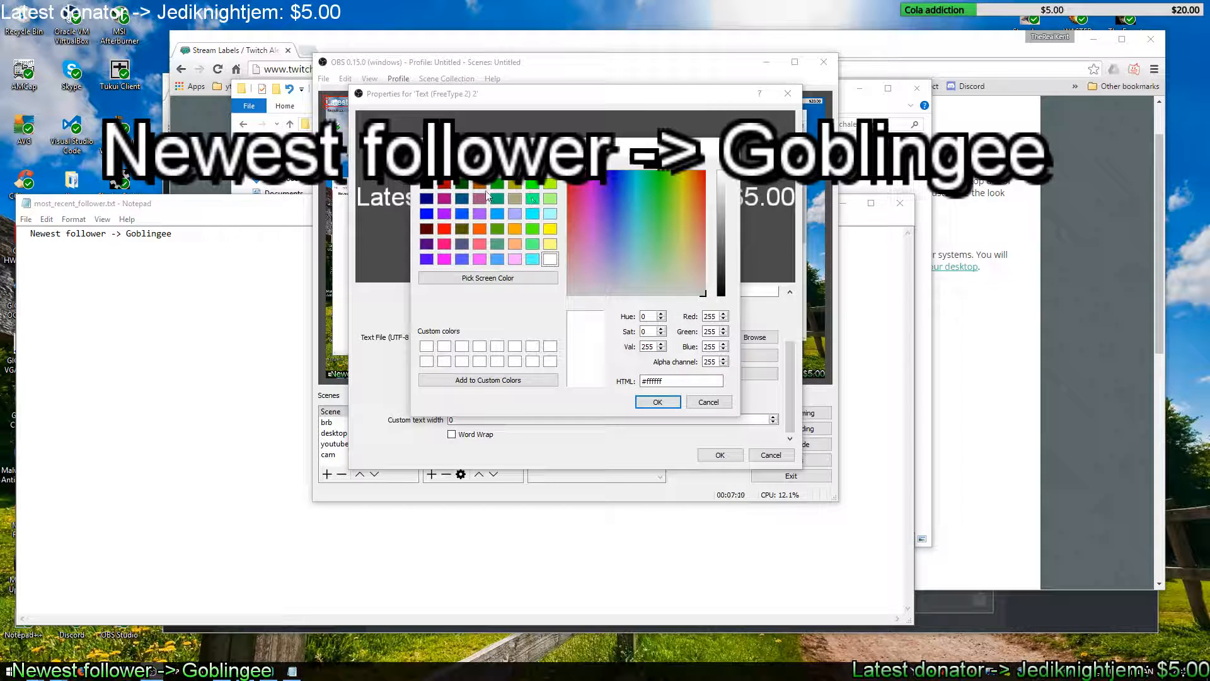
left_click(550, 229)
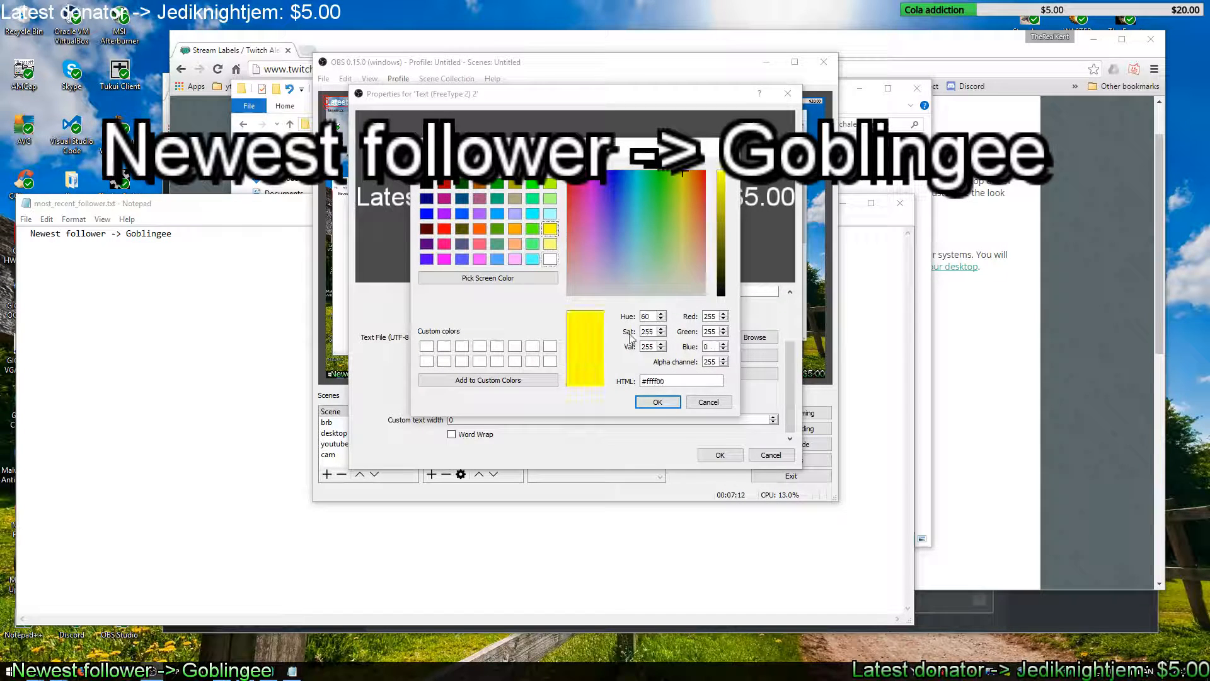
left_click(658, 402)
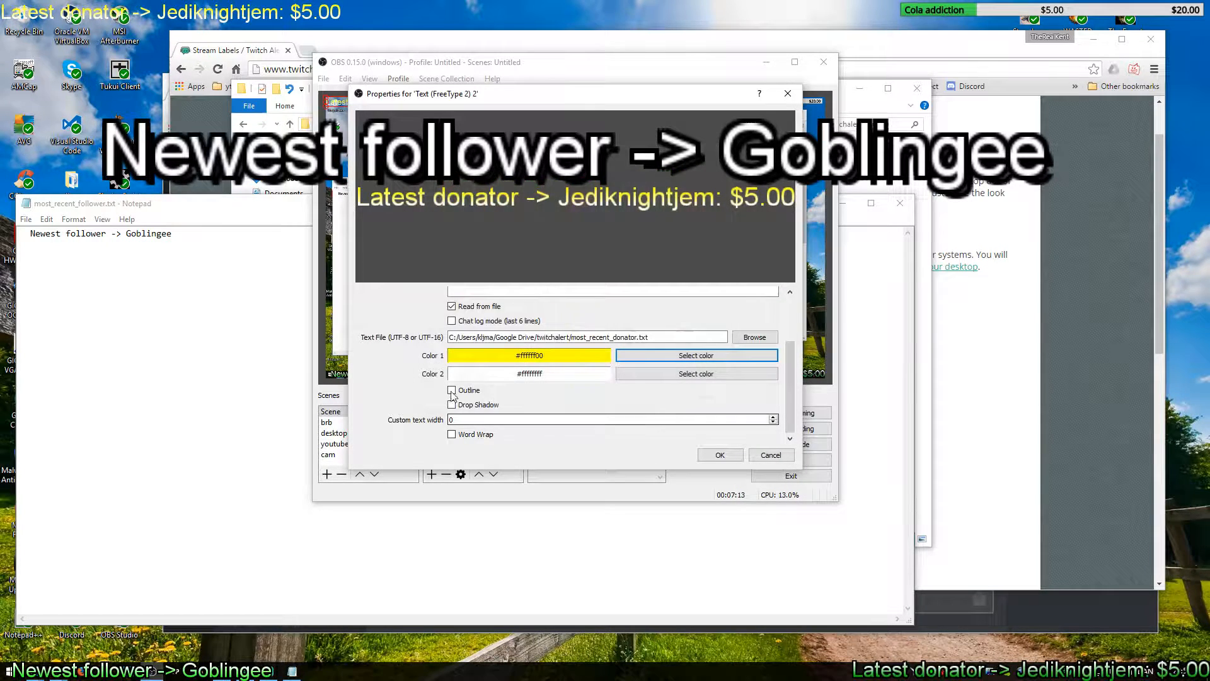
left_click(638, 375)
left_click(532, 215)
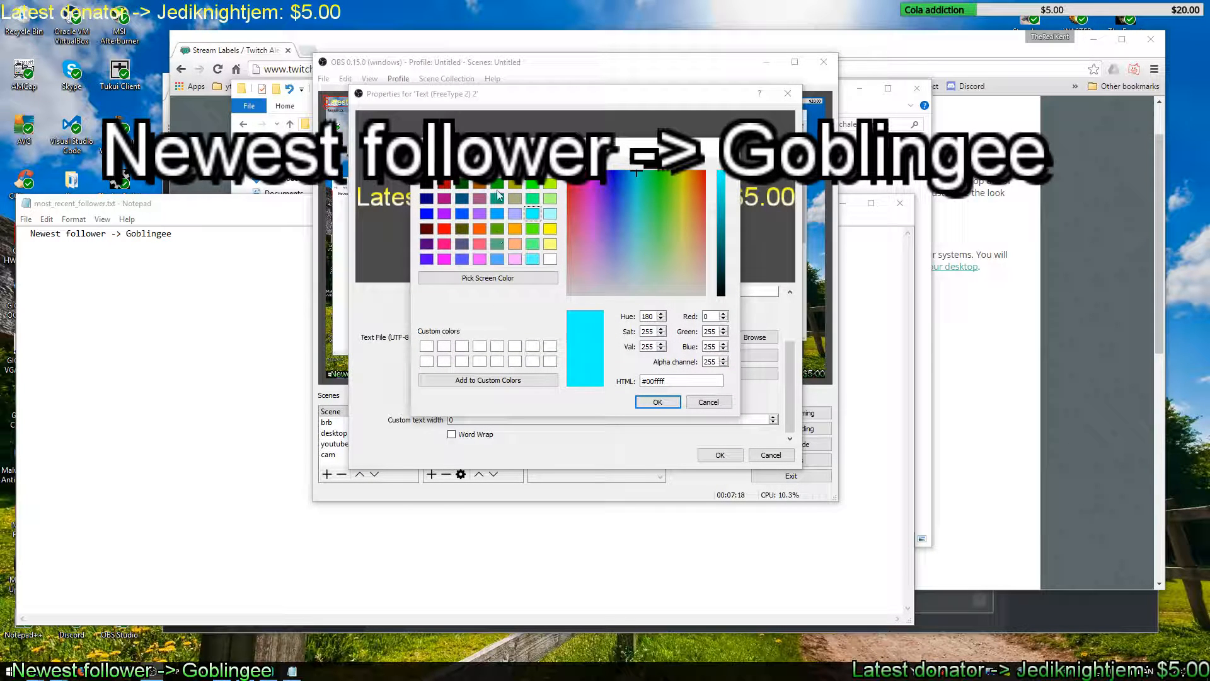
left_click(532, 183)
left_click(657, 401)
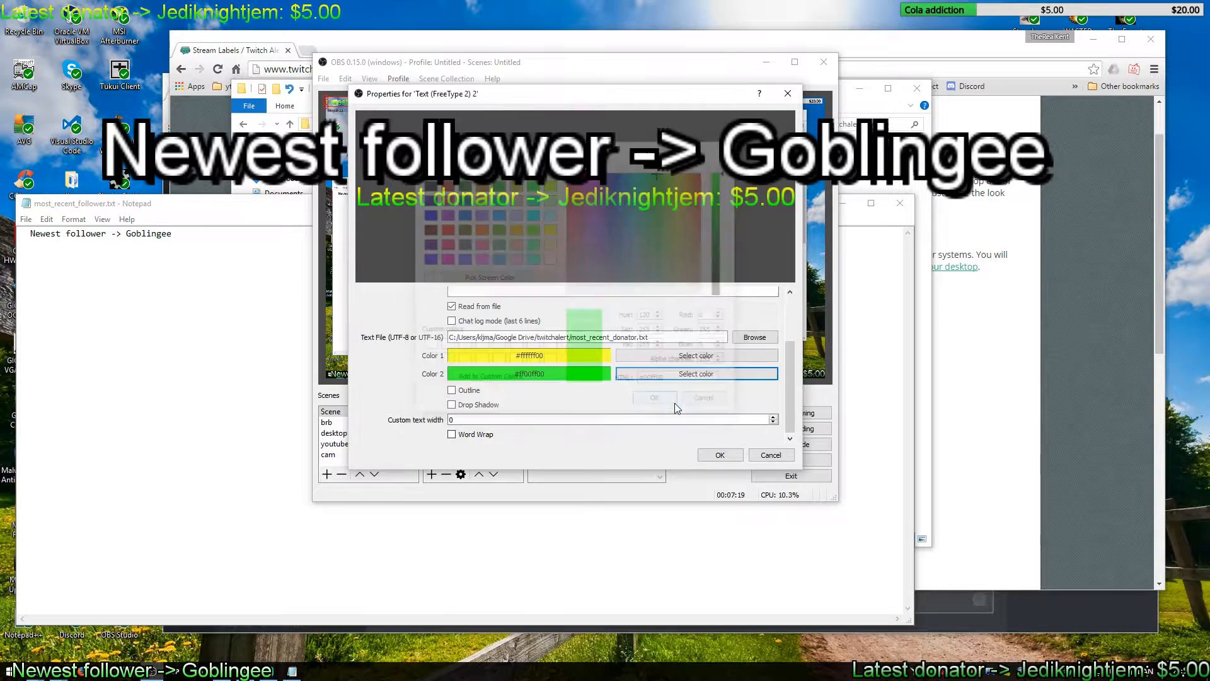
Step: Turn on Outline and Word Wrap for the donator text and accept the source properties
left_click(468, 391)
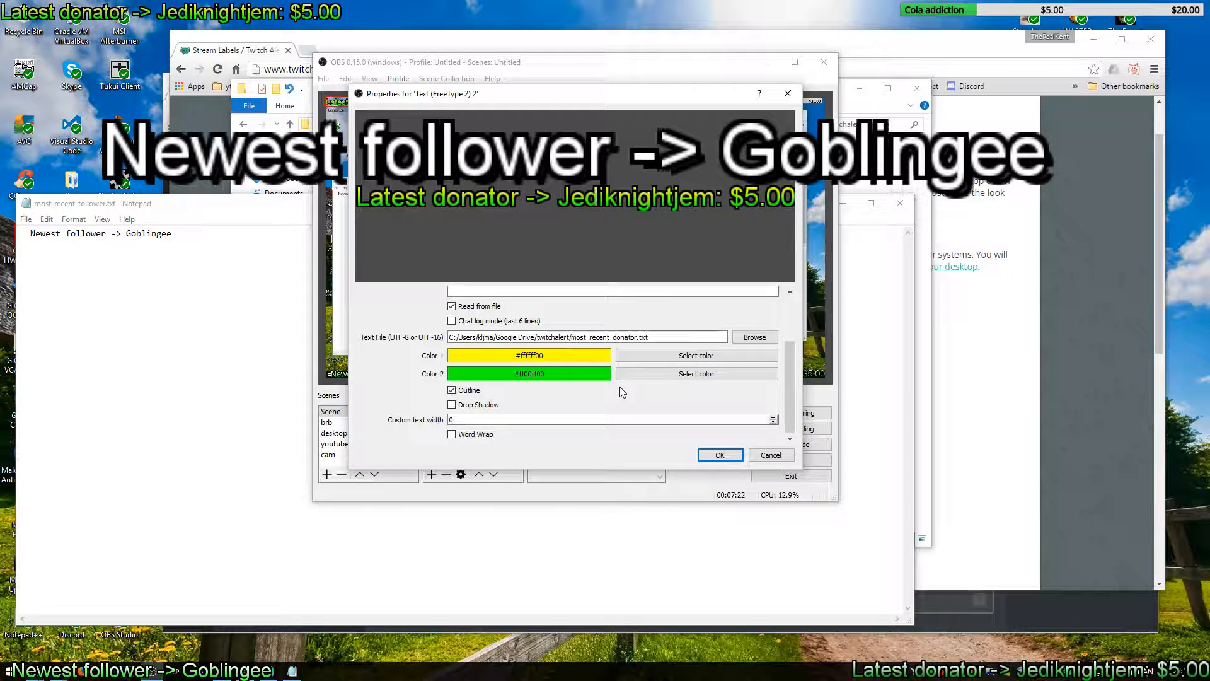
left_click(479, 435)
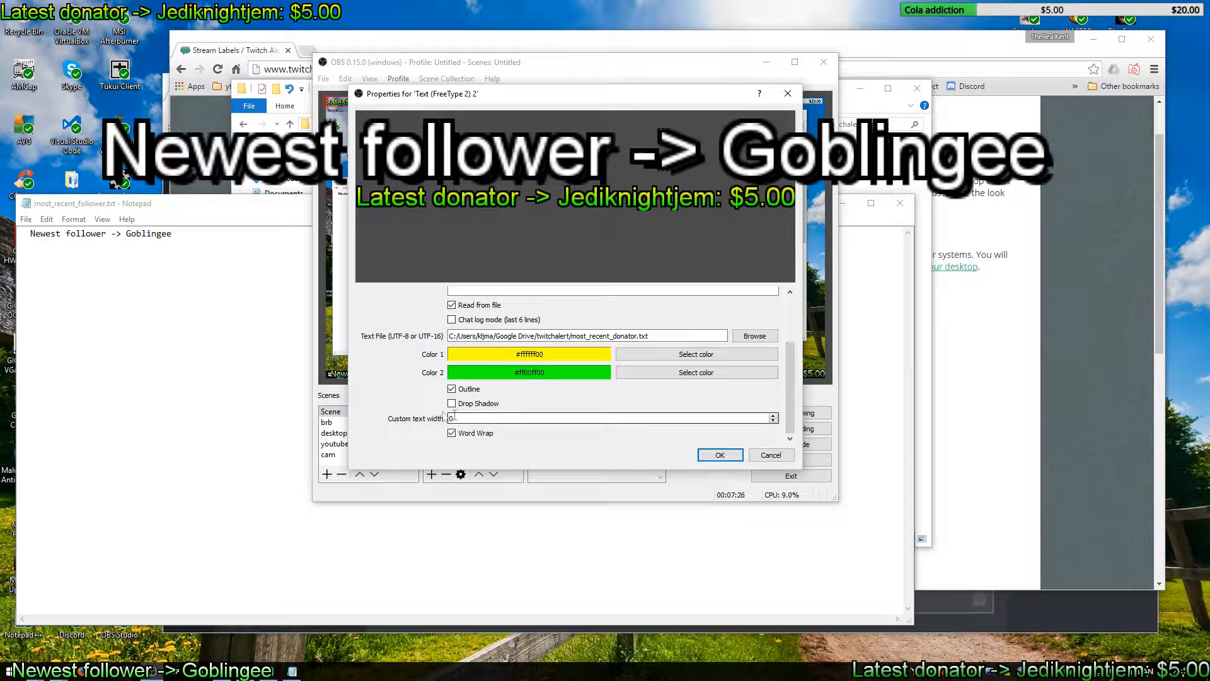
left_click(720, 455)
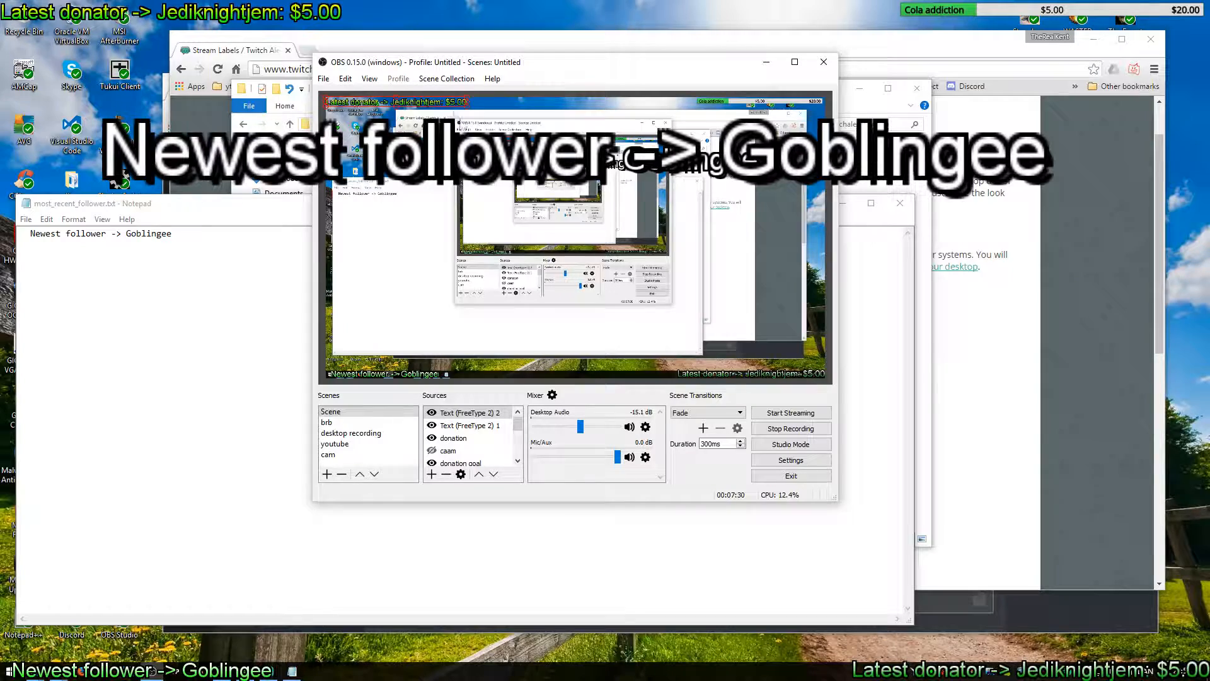
Step: Move the donator text to the lower part of the scene preview and enlarge it to nearly the full scene width
left_click_drag(445, 103, 469, 192)
left_click(470, 192)
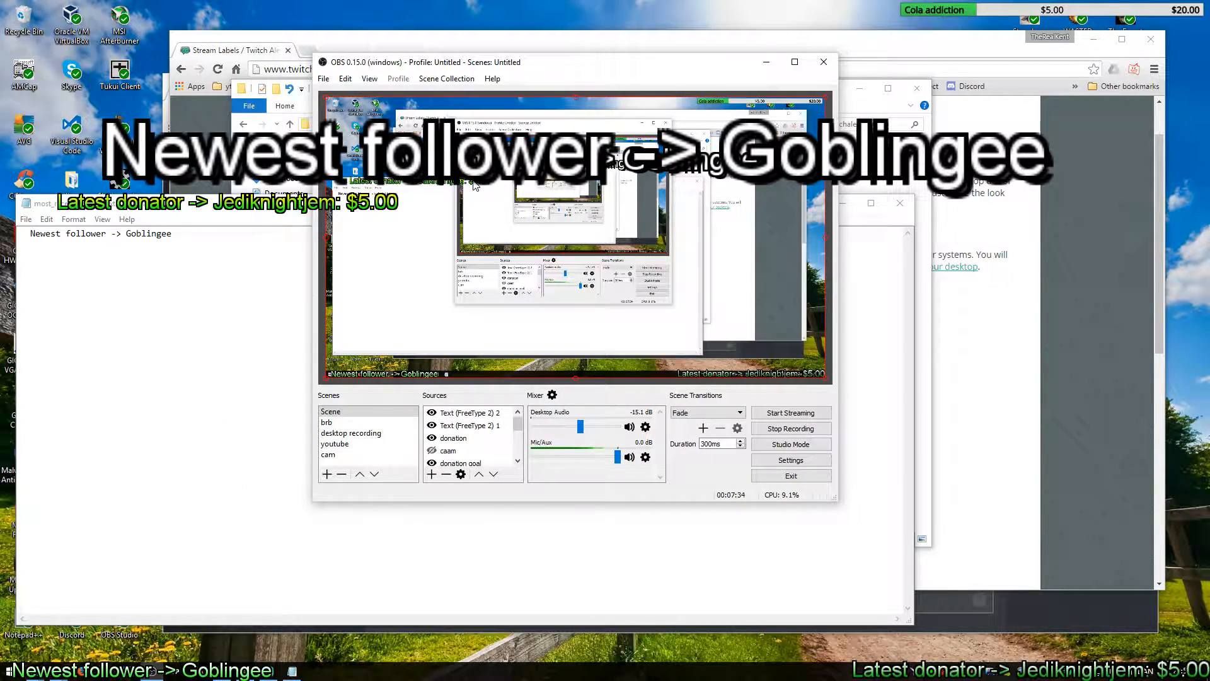
left_click(487, 184)
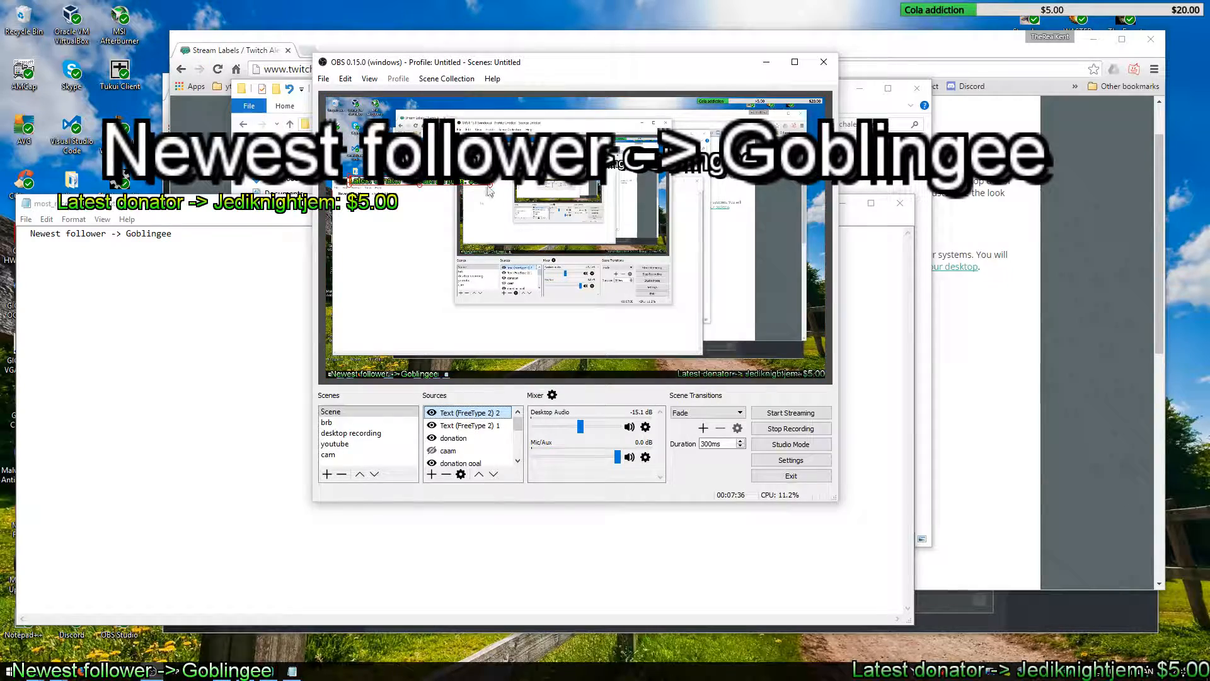
left_click_drag(492, 190, 503, 332)
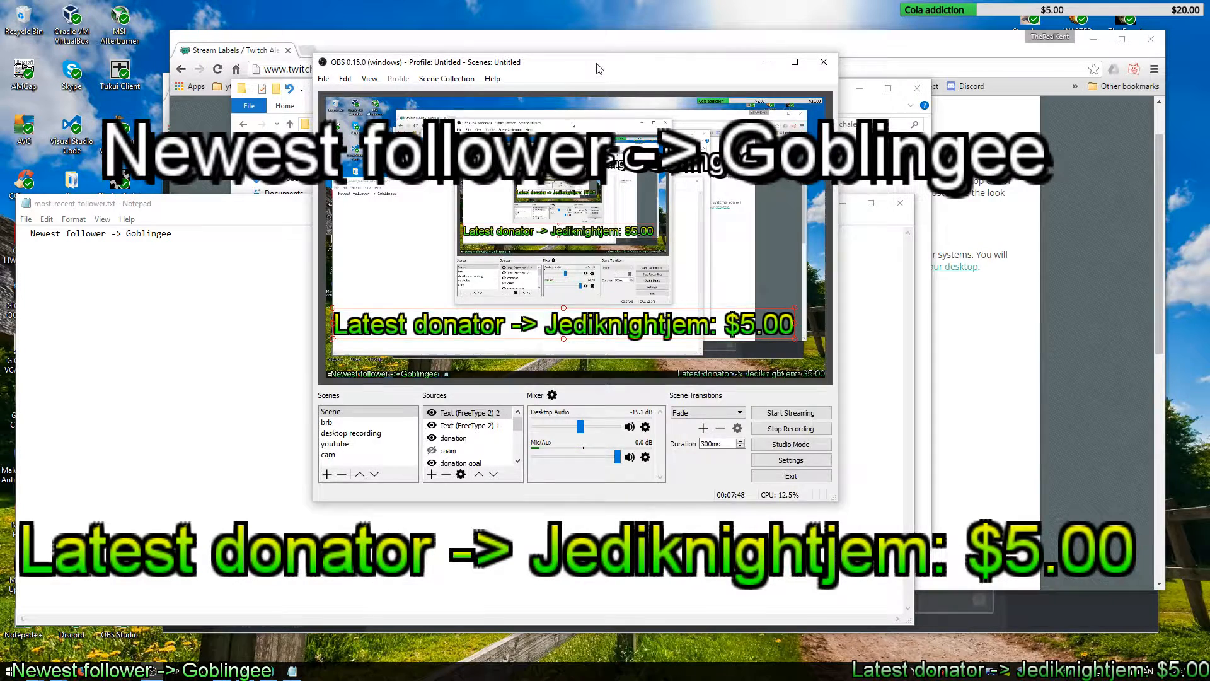
Step: Close the most_recent_follower.txt Notepad window and look through the generated label files in the twitchalert folder
left_click_drag(598, 63, 1209, 197)
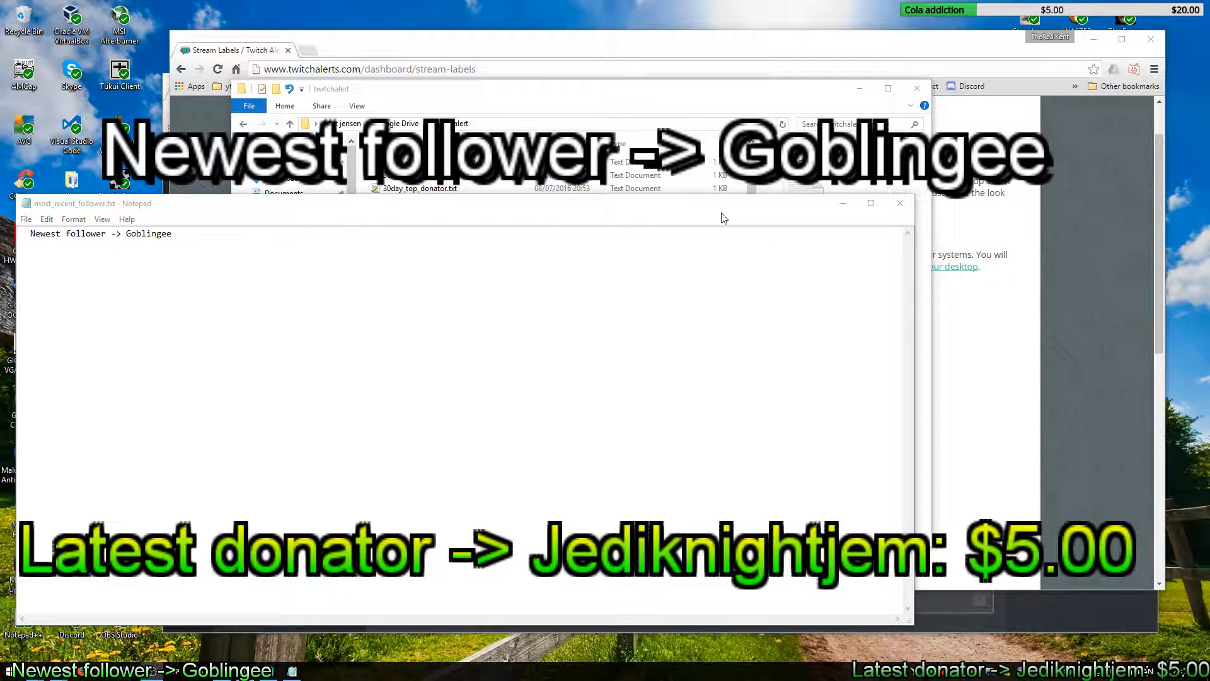
left_click(898, 205)
left_click_drag(503, 93, 514, 125)
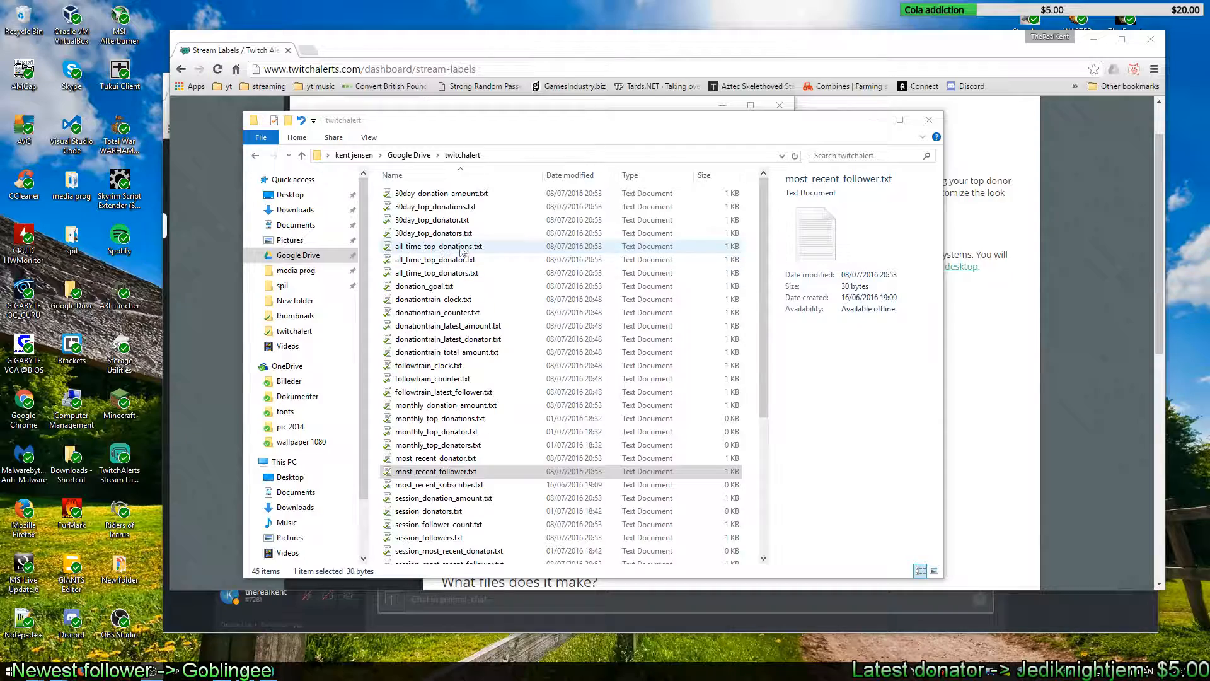
scroll(462, 436, "down", 3)
scroll(462, 437, "up", 3)
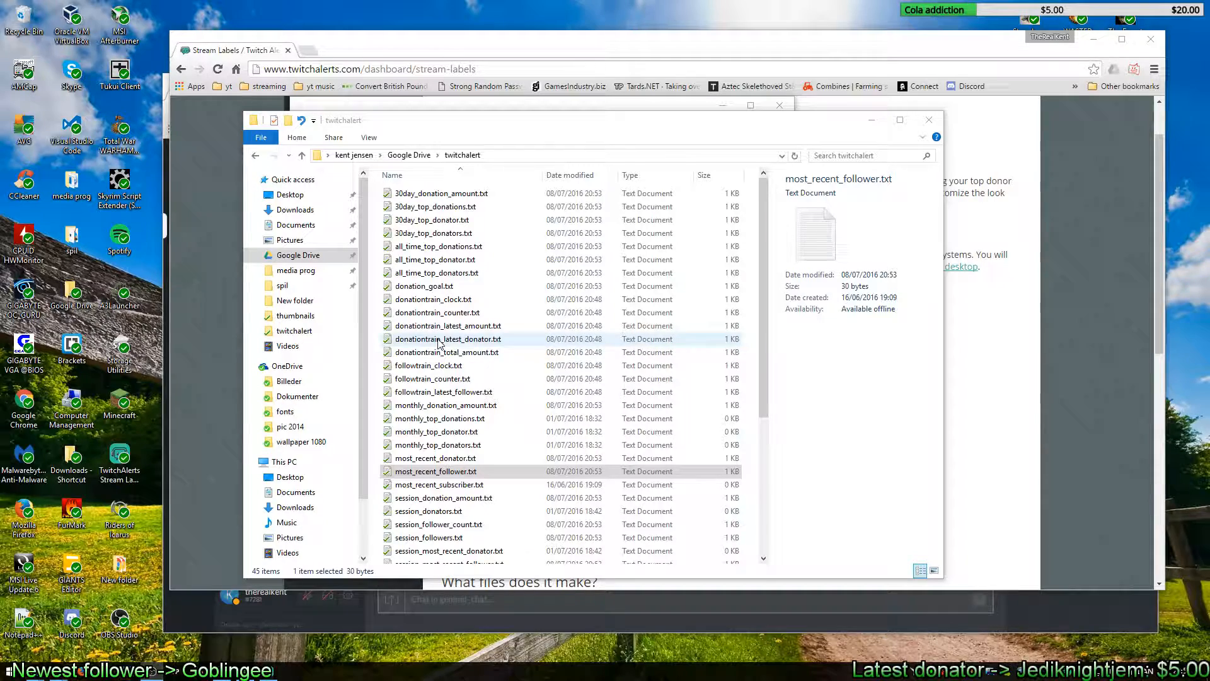
scroll(449, 330, "down", 5)
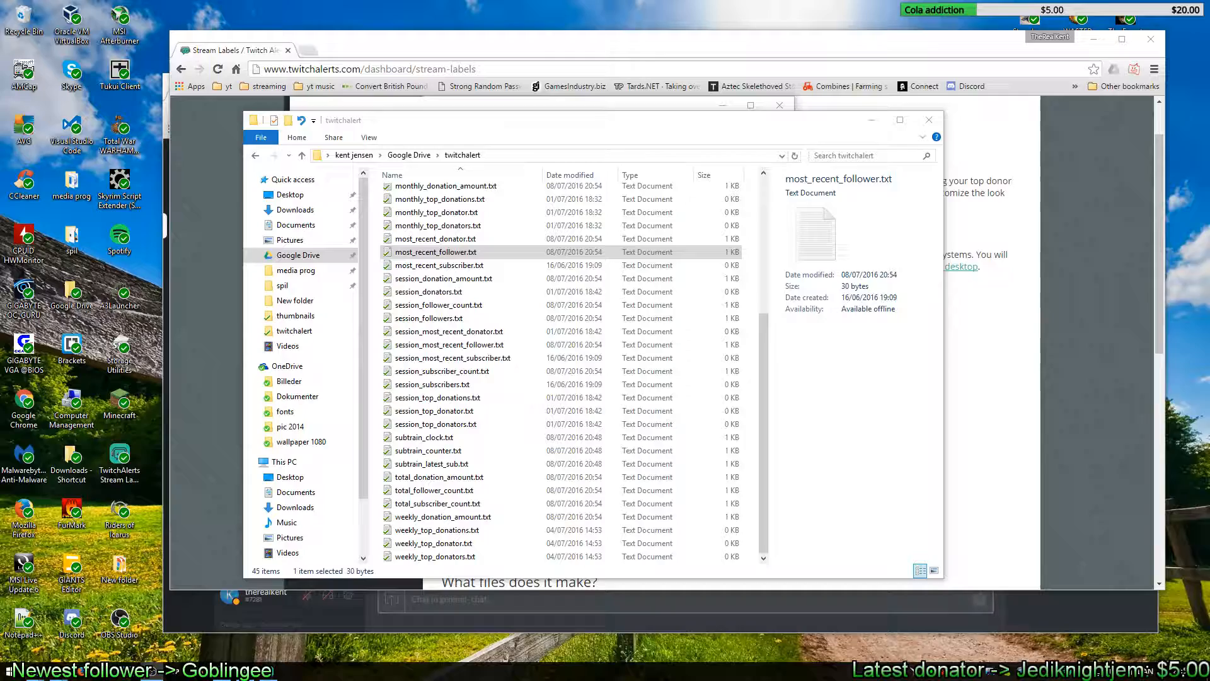
Step: Bring the OBS window back into view and examine the scene's sources, including Display Capture 1, alert and donation
left_click_drag(1209, 194, 544, 86)
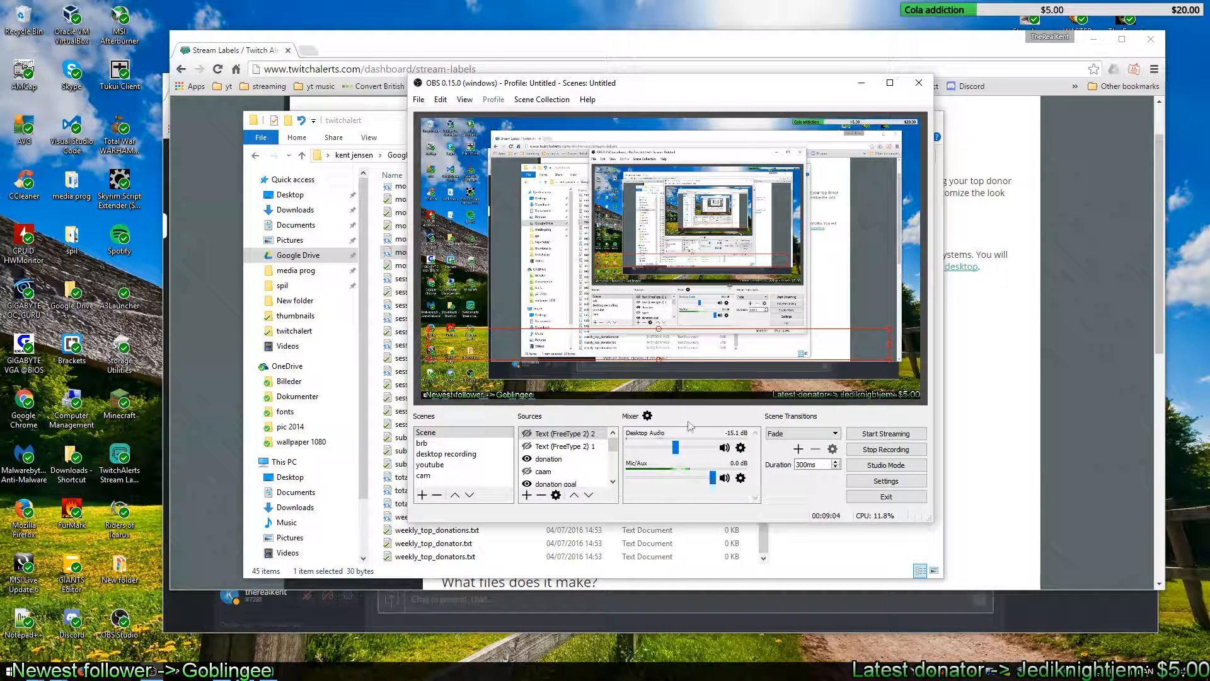
scroll(583, 473, "down", 3)
left_click(563, 447)
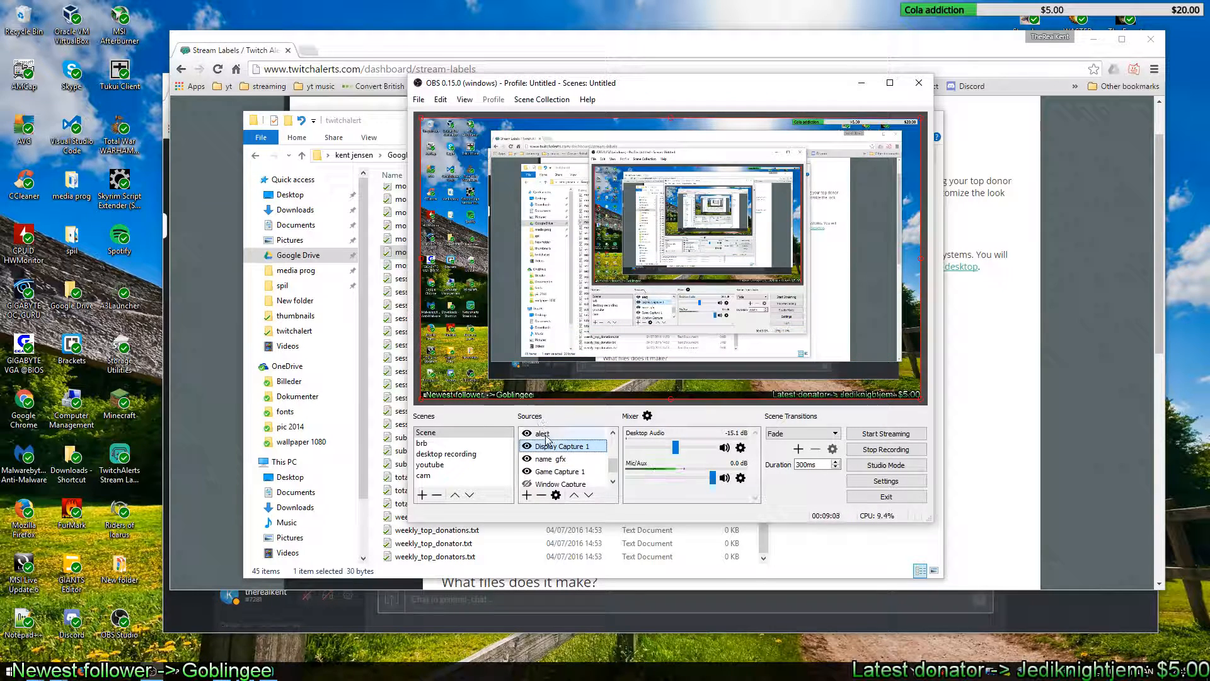
left_click(547, 434)
scroll(568, 441, "down", 1)
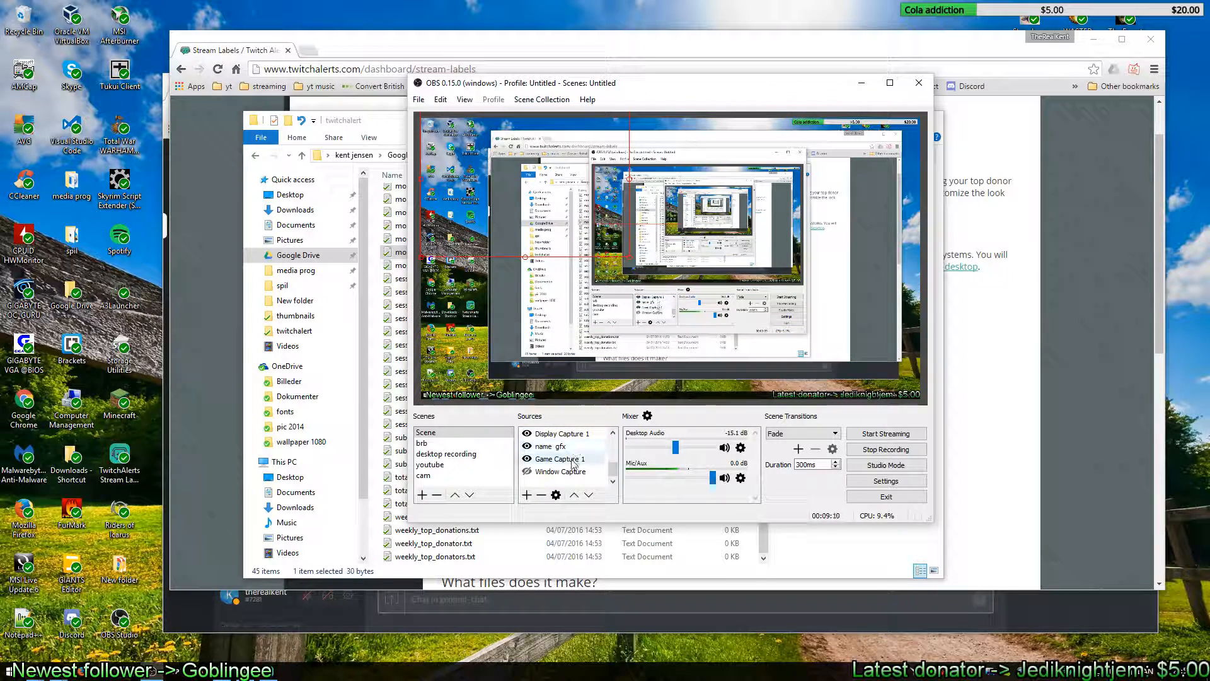
scroll(567, 455, "up", 4)
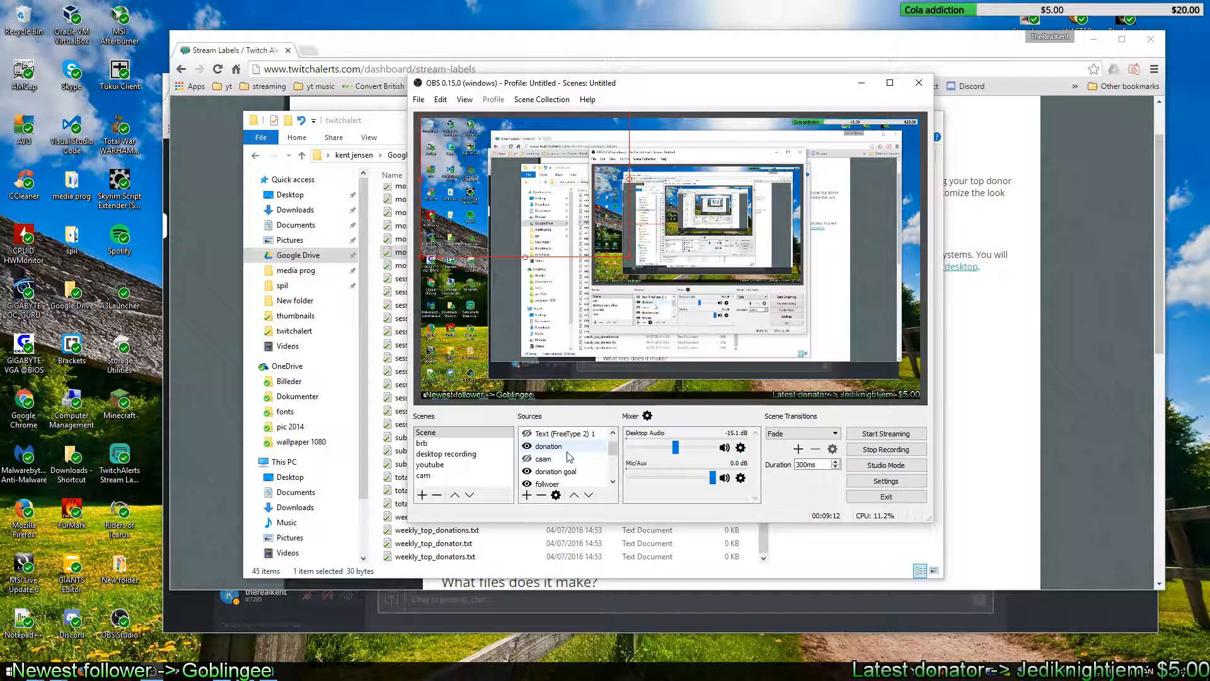
left_click(562, 447)
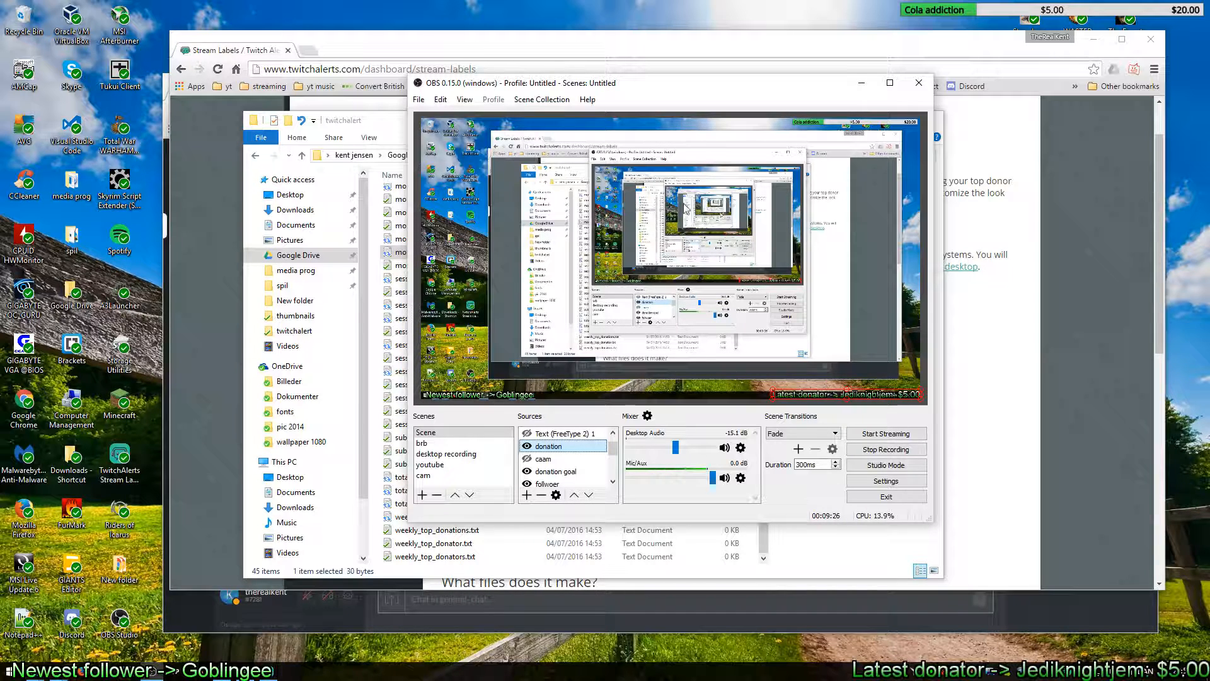
left_click_drag(624, 91, 579, 131)
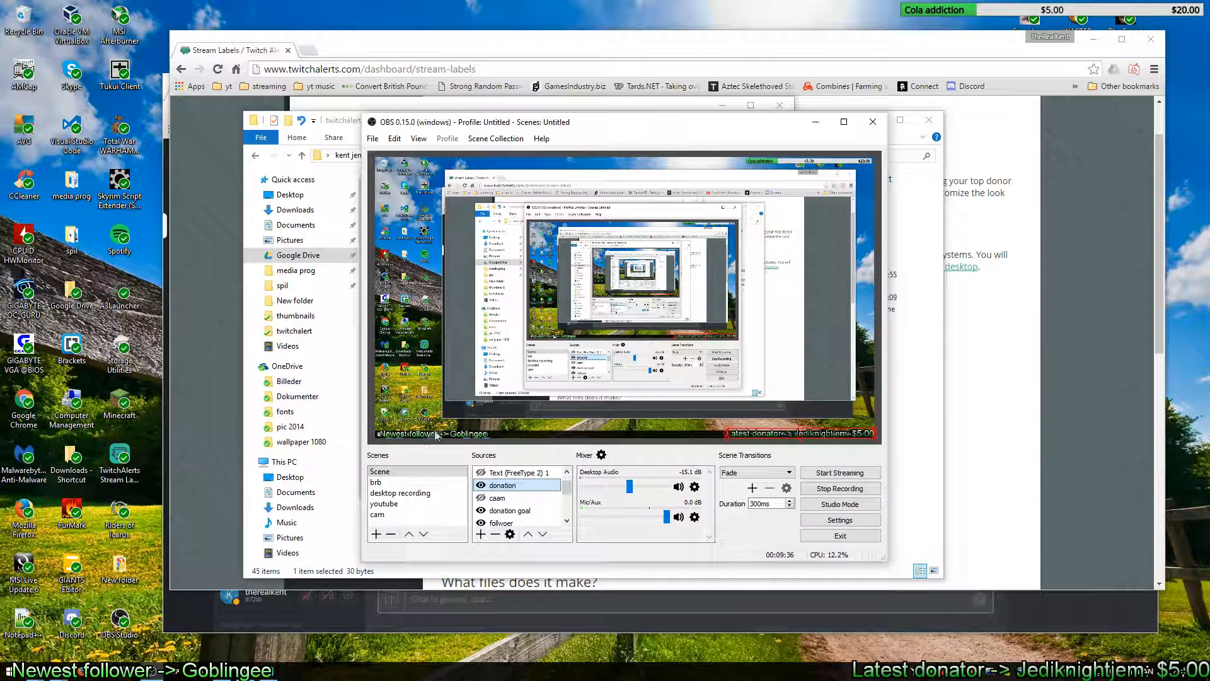
Step: Make the hidden sources Text (FreeType 2) 1 and Text (FreeType 2) 2 visible, and move the OBS window aside from the label files
scroll(485, 475, "up", 1)
double_click(504, 486)
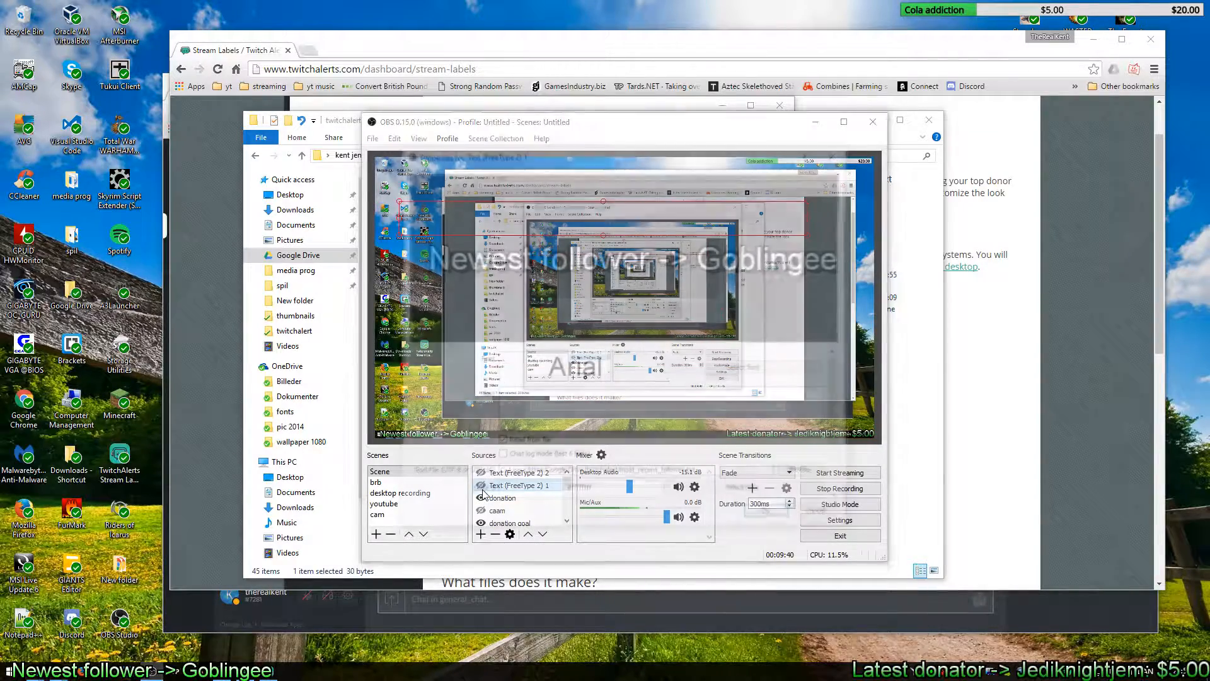
left_click(820, 515)
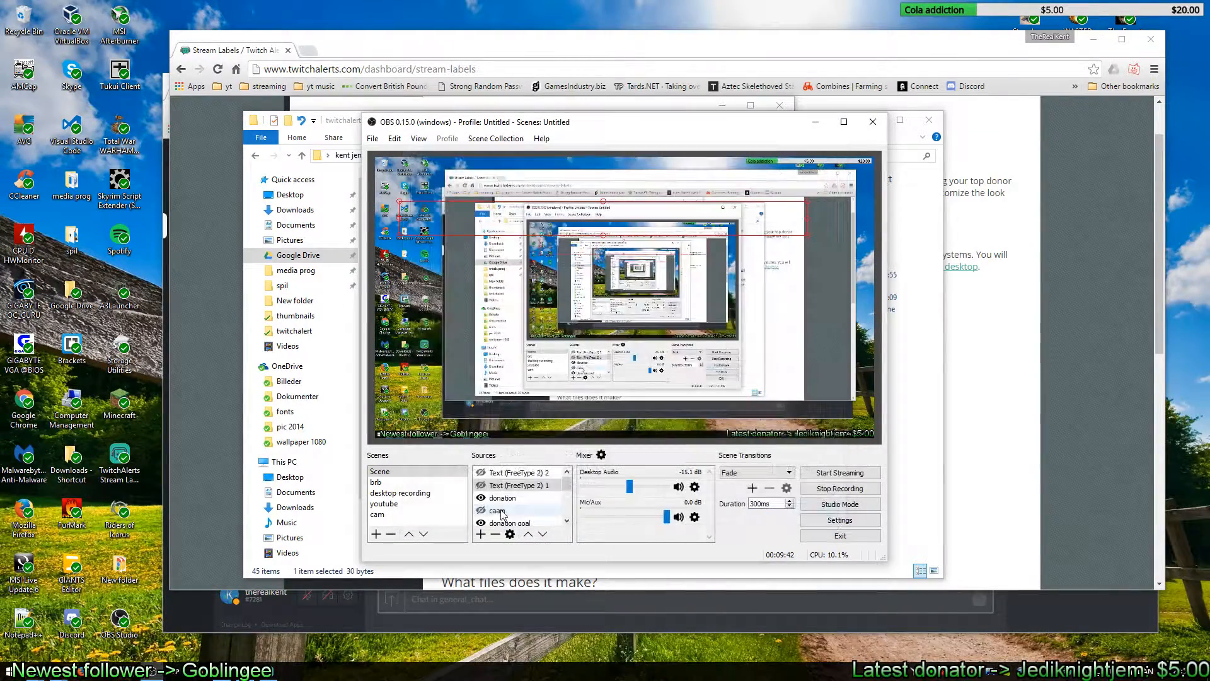
left_click(482, 486)
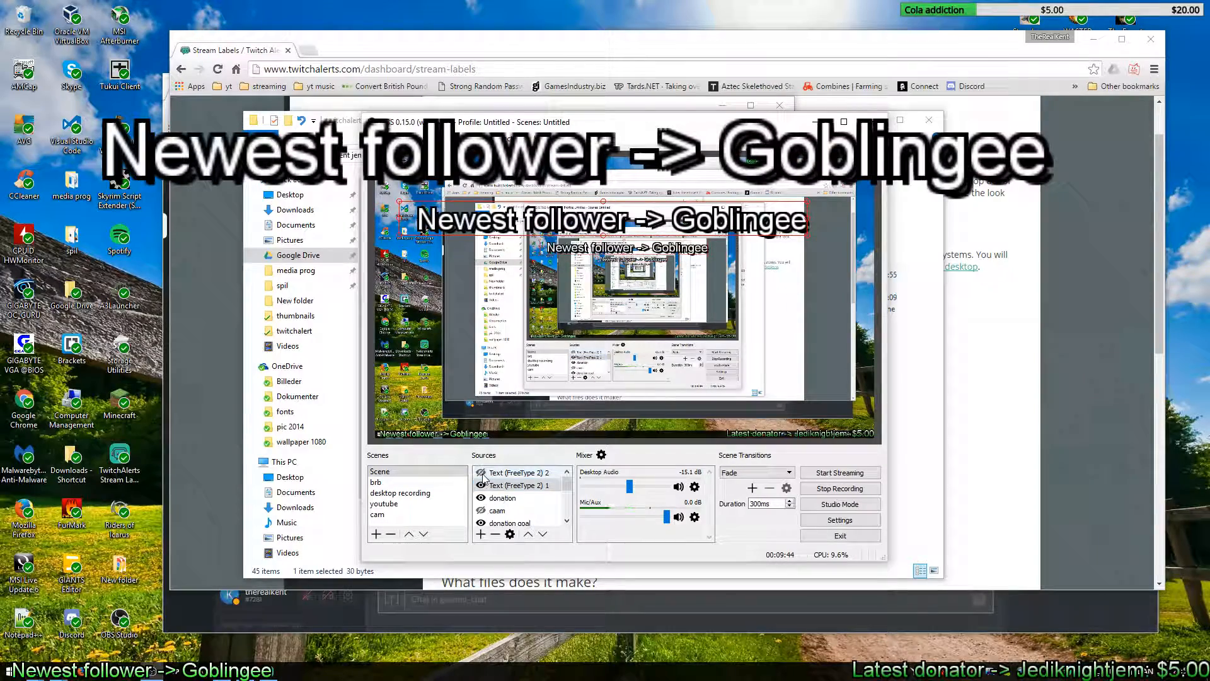
left_click(481, 473)
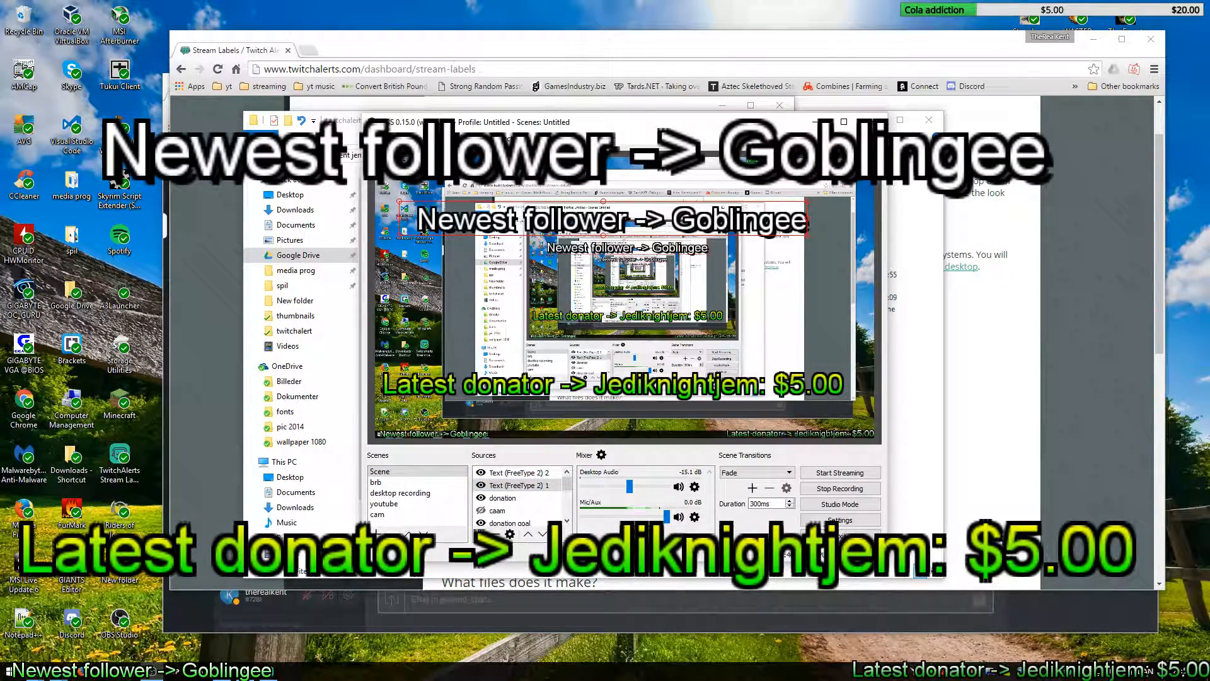
left_click_drag(490, 128, 639, 154)
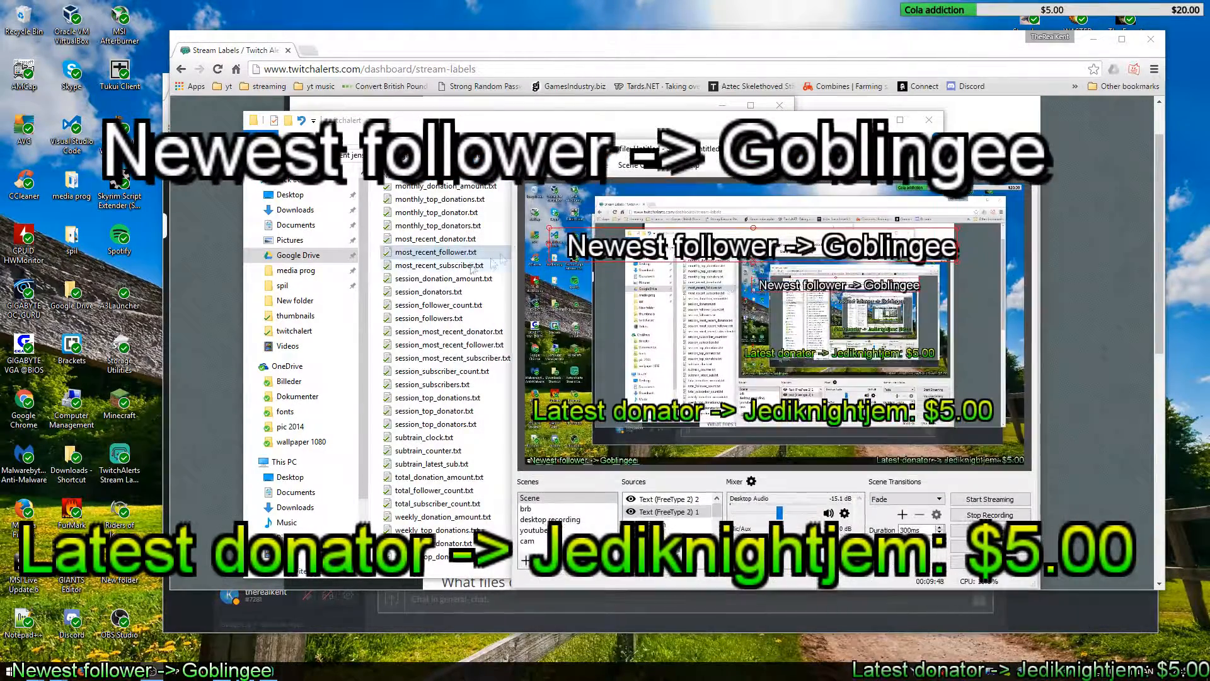